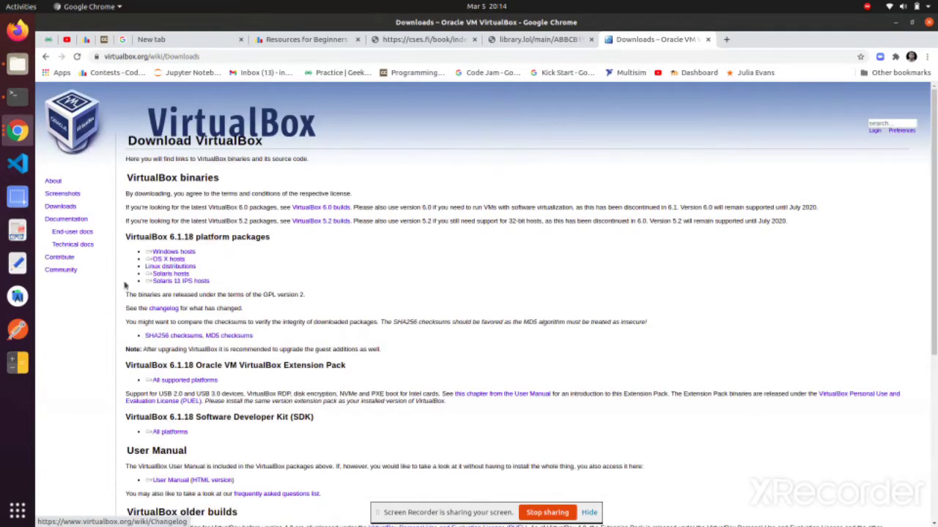
Open the Linux distributions download page from the VirtualBox 6.1.18 platform packages
double_click(143, 237)
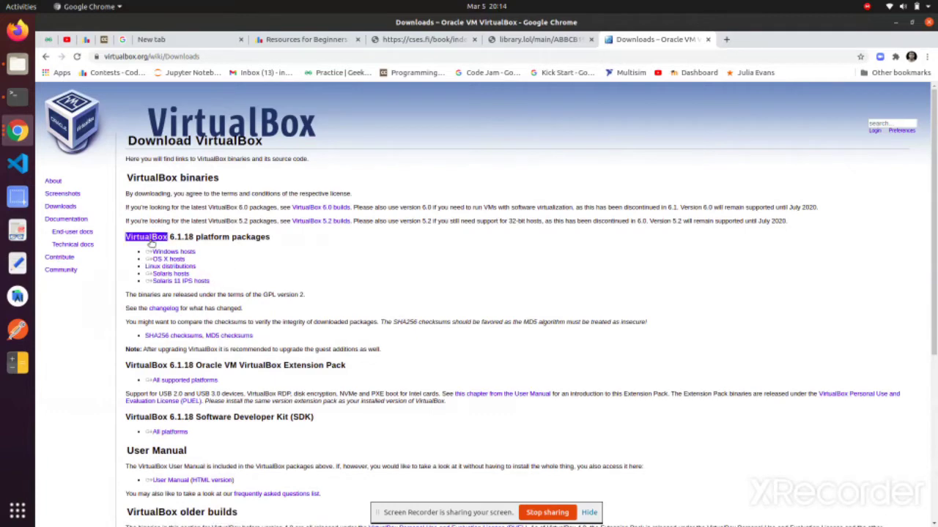
click(136, 260)
triple_click(162, 252)
click(123, 256)
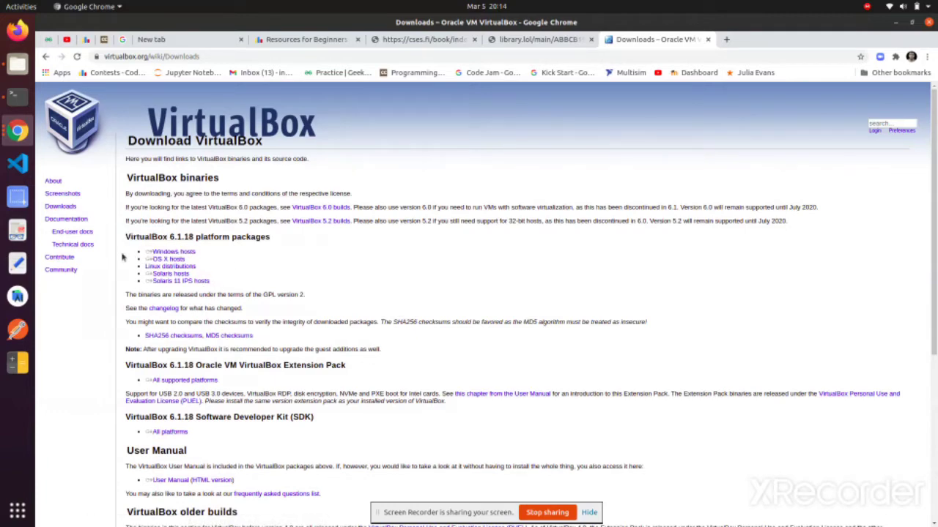
drag(126, 266, 167, 271)
click(168, 270)
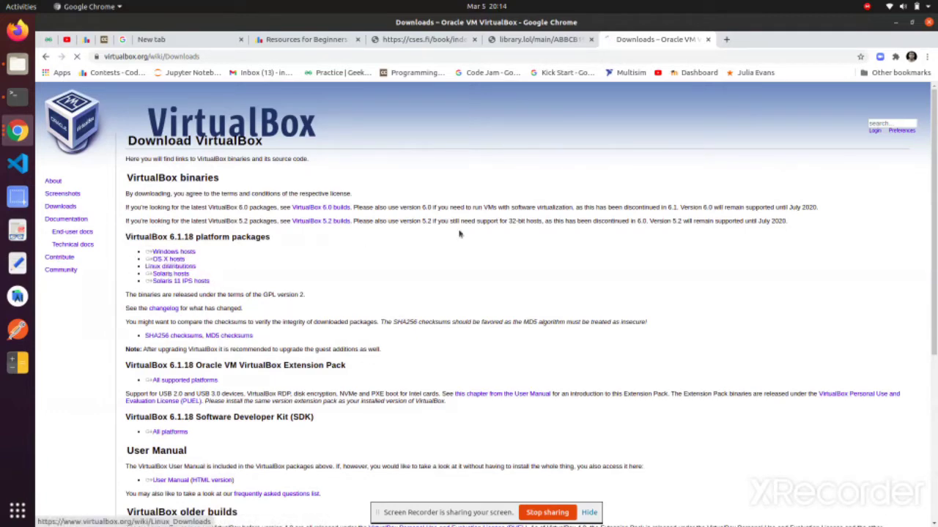
Download the VirtualBox 6.1.18 package for Ubuntu 19.10 / 20.04 and save it in the Downloads folder
drag(213, 247, 179, 250)
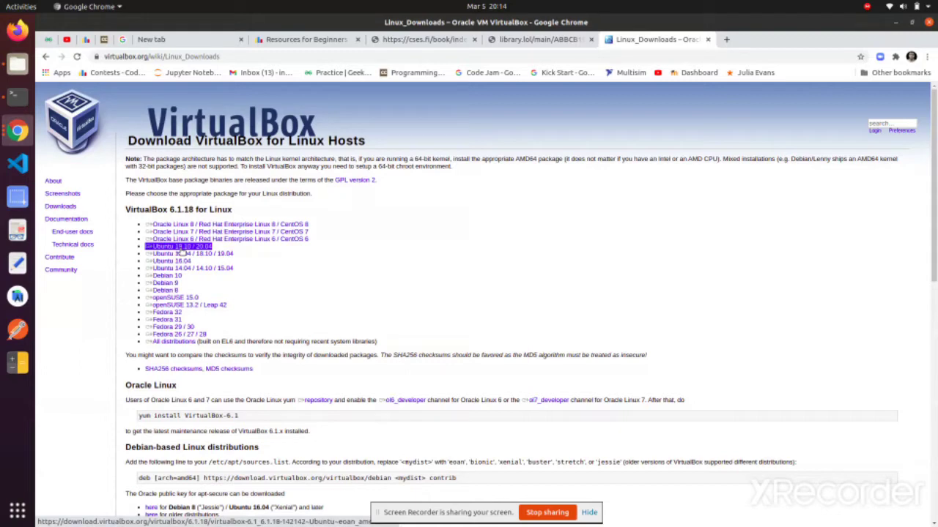
click(179, 249)
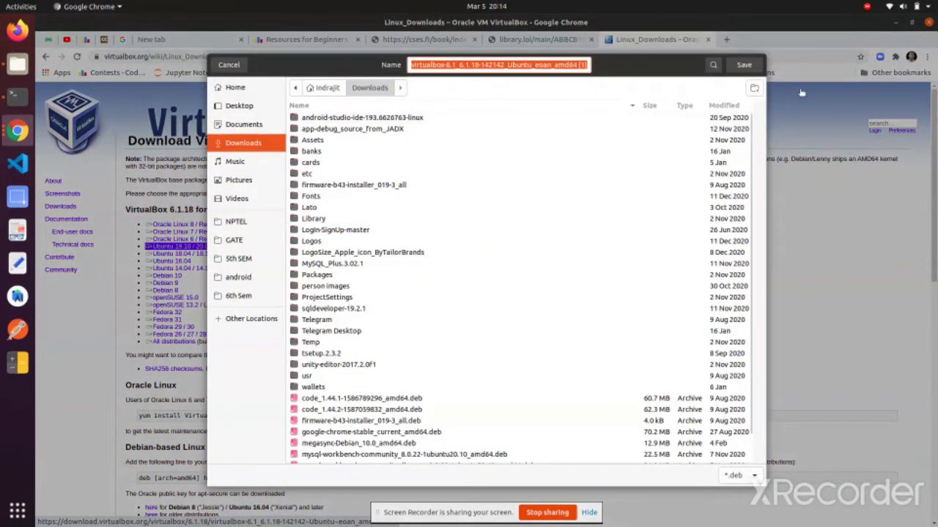
click(744, 65)
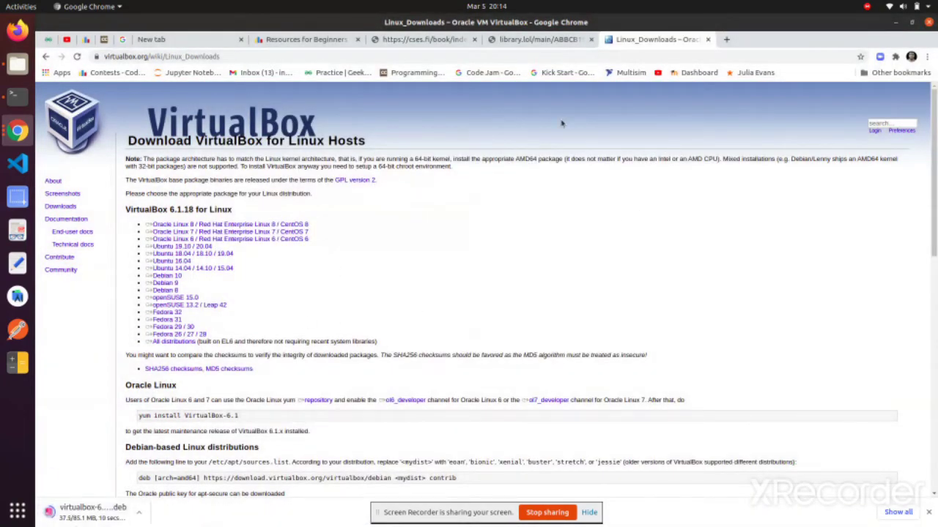
Open the downloaded VirtualBox package in Ubuntu Software, review its details and close the window
key(ctrl+j)
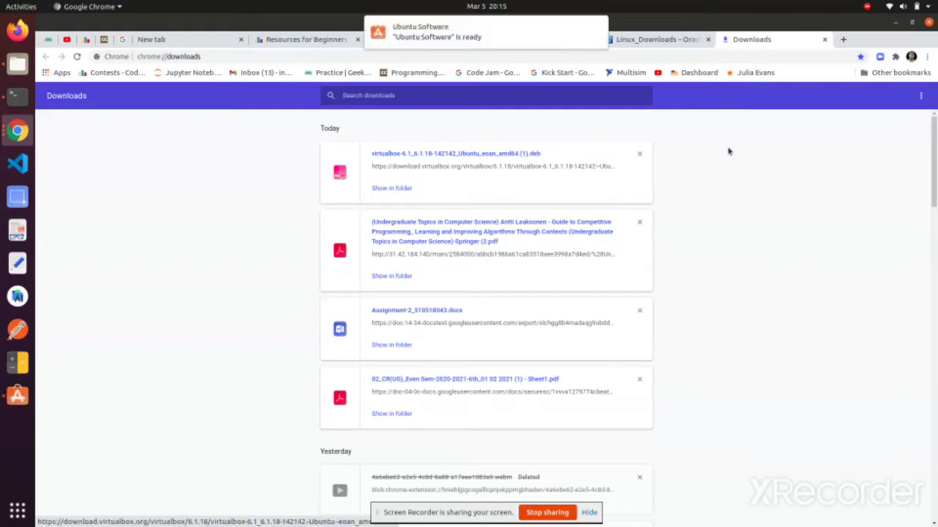
click(17, 396)
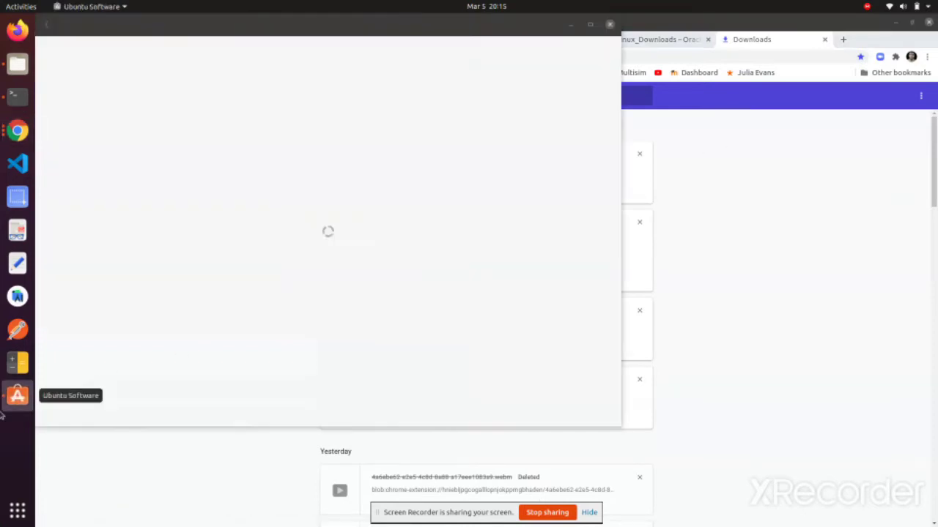
drag(432, 27, 567, 100)
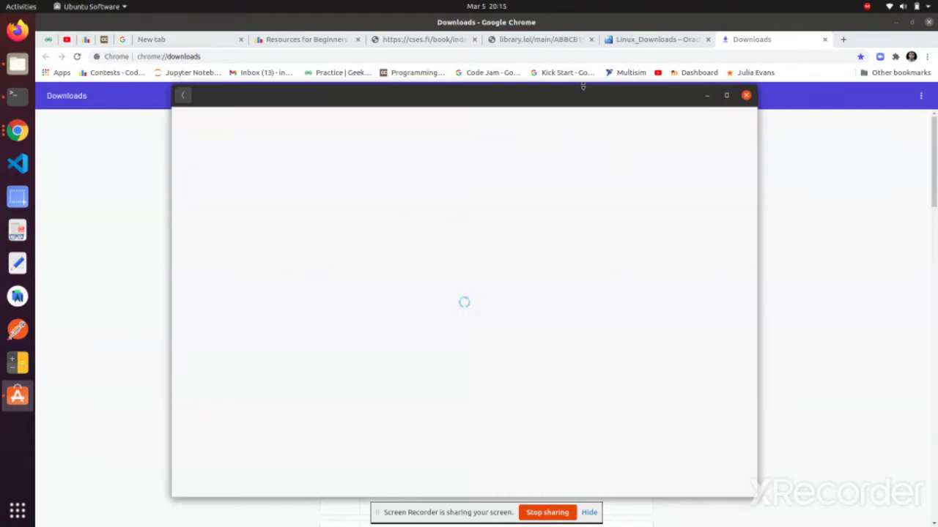
drag(582, 85, 596, 106)
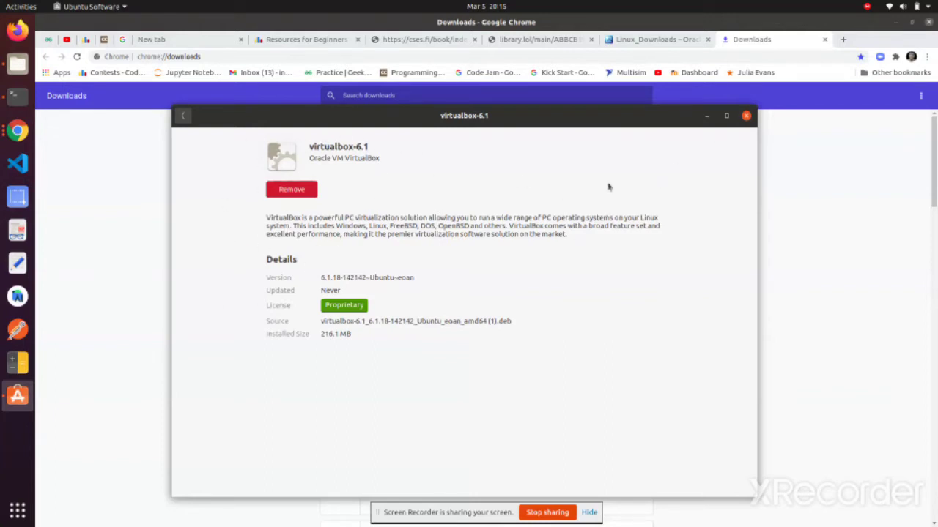
click(745, 116)
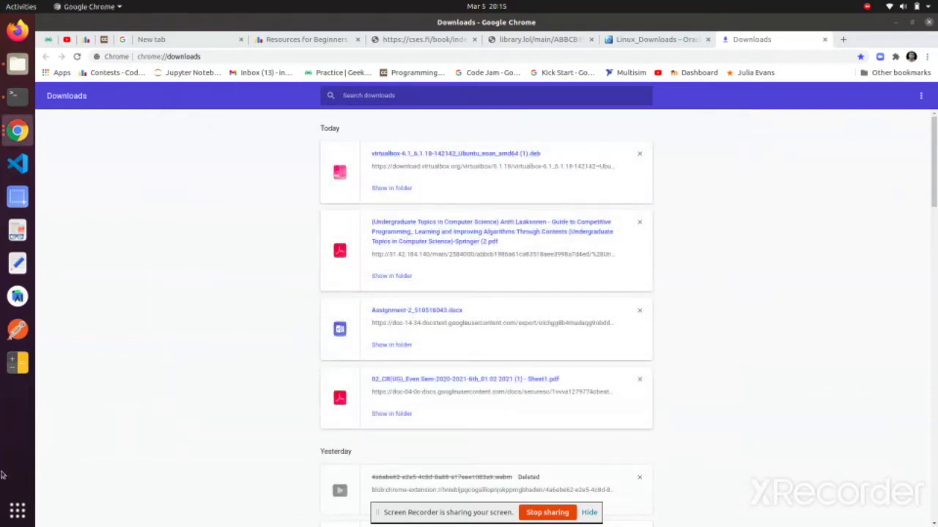
Find Oracle VM VirtualBox among the installed applications, launch it and dismiss its notification
click(18, 510)
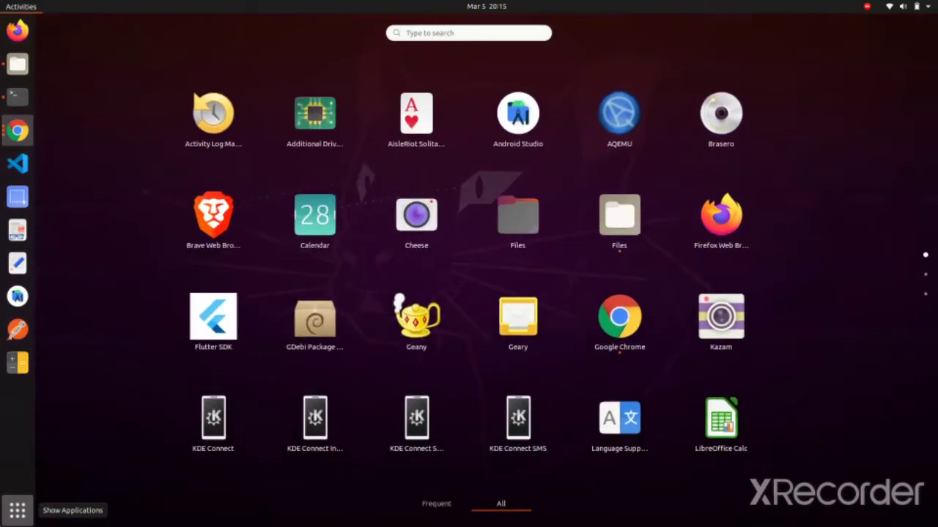
text(virt)
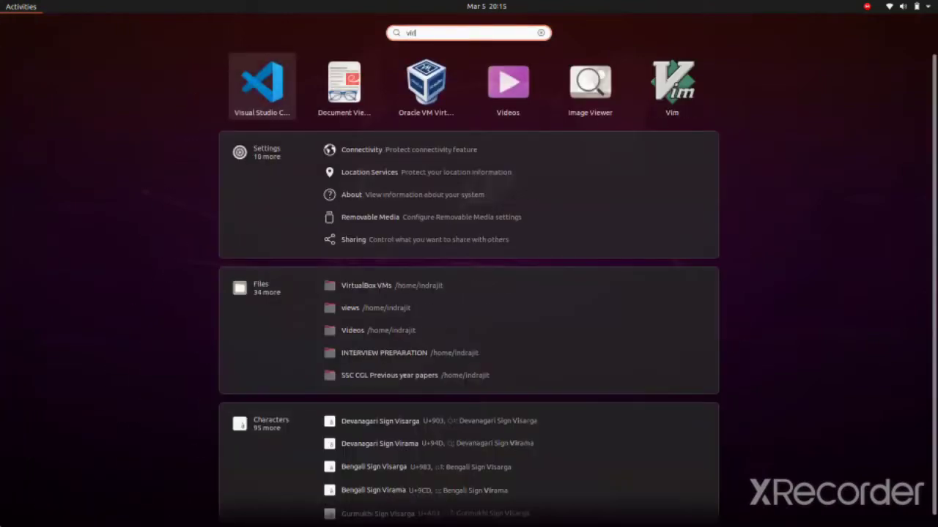
click(433, 87)
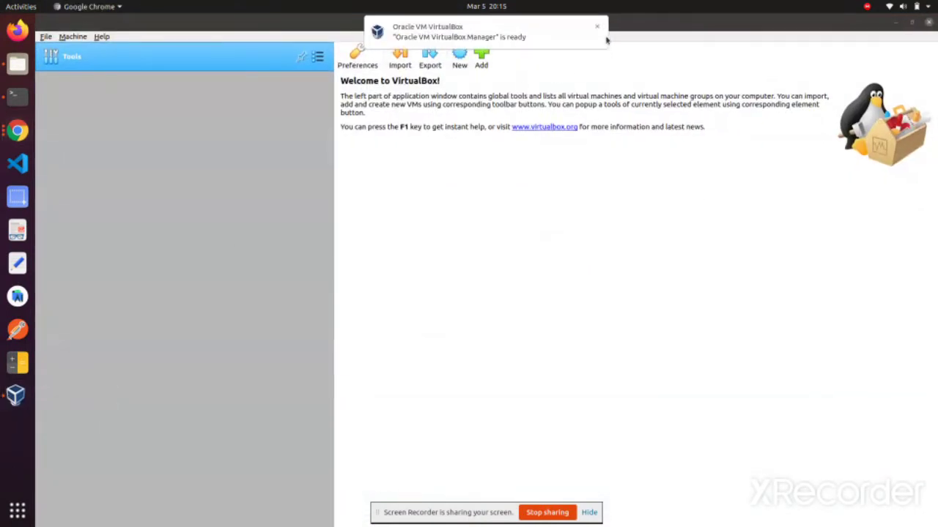
click(598, 29)
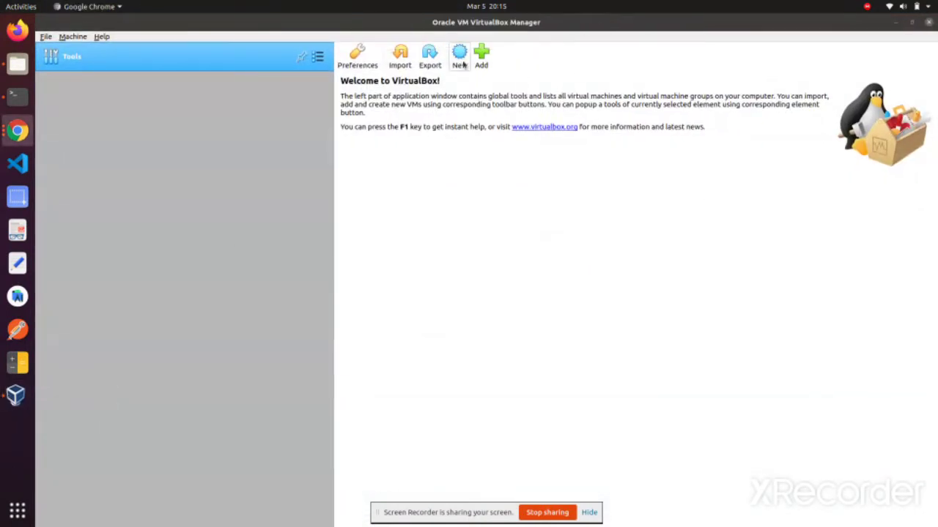
Begin a new Linux, Ubuntu (64-bit) virtual machine named ubuntu and allocate 2666 MB of memory to it
click(460, 54)
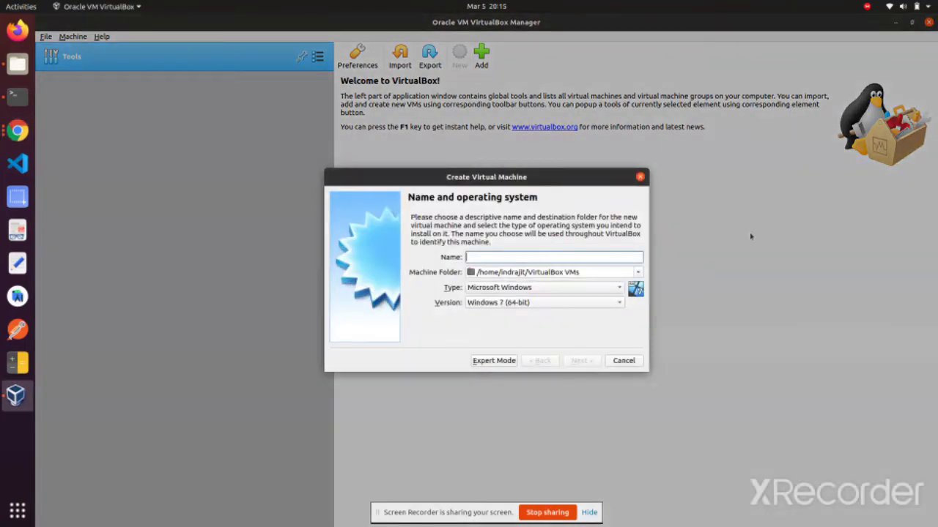
text(ubuntu)
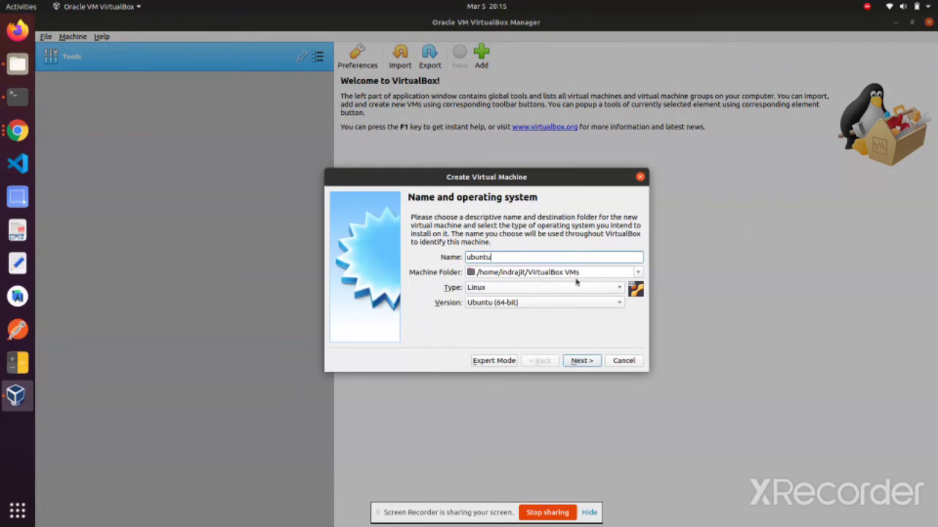
click(571, 362)
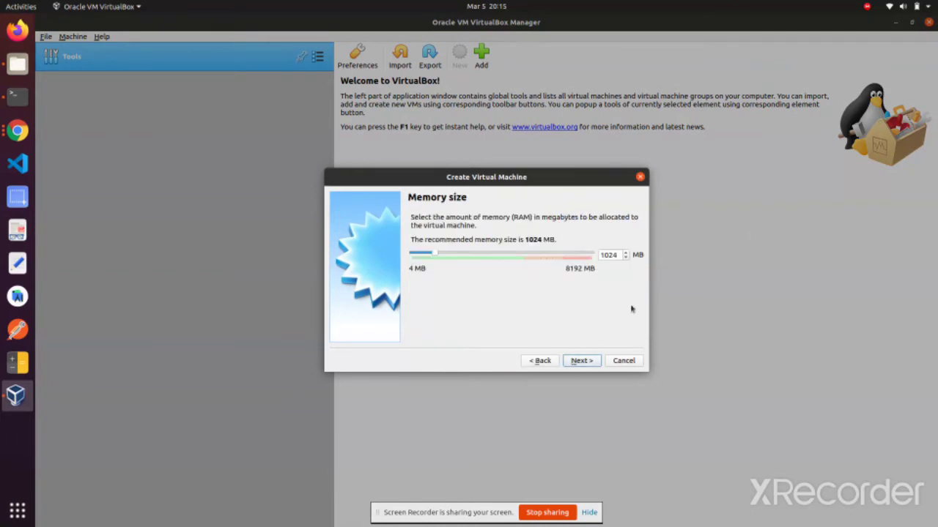
drag(435, 256, 471, 257)
click(576, 366)
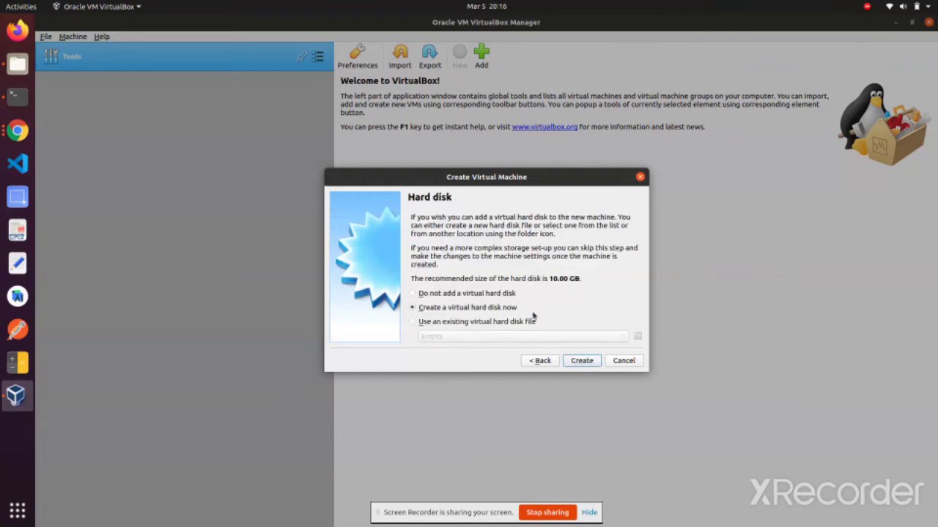
Create a dynamically allocated VDI virtual hard disk of 15.45 GB for the ubuntu machine
click(581, 363)
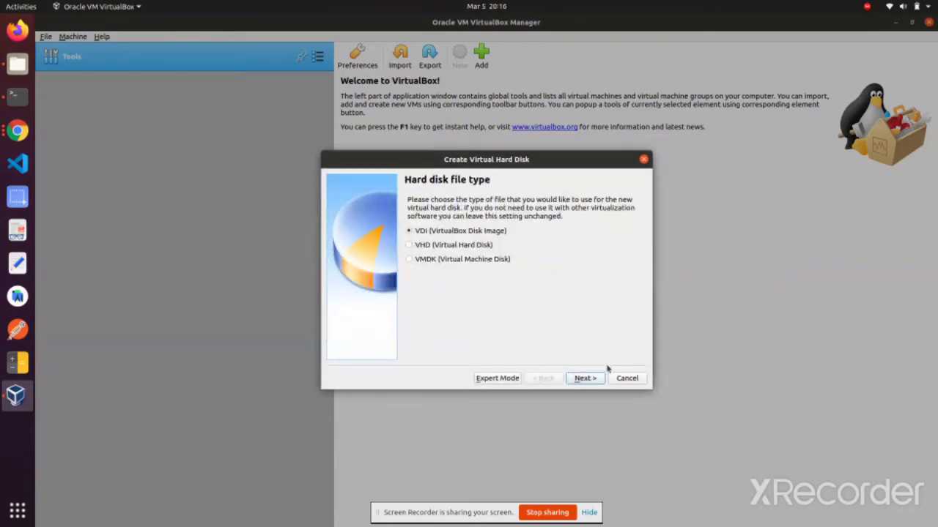
click(582, 379)
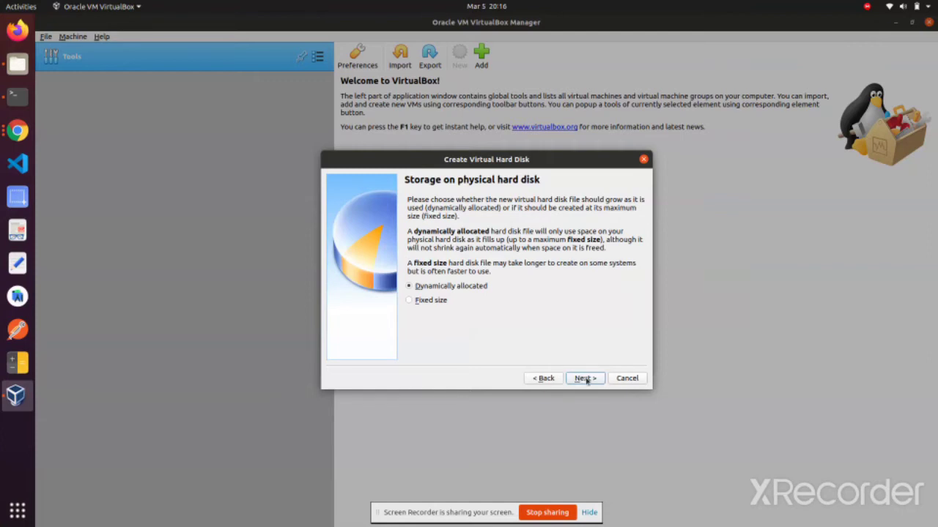
click(586, 379)
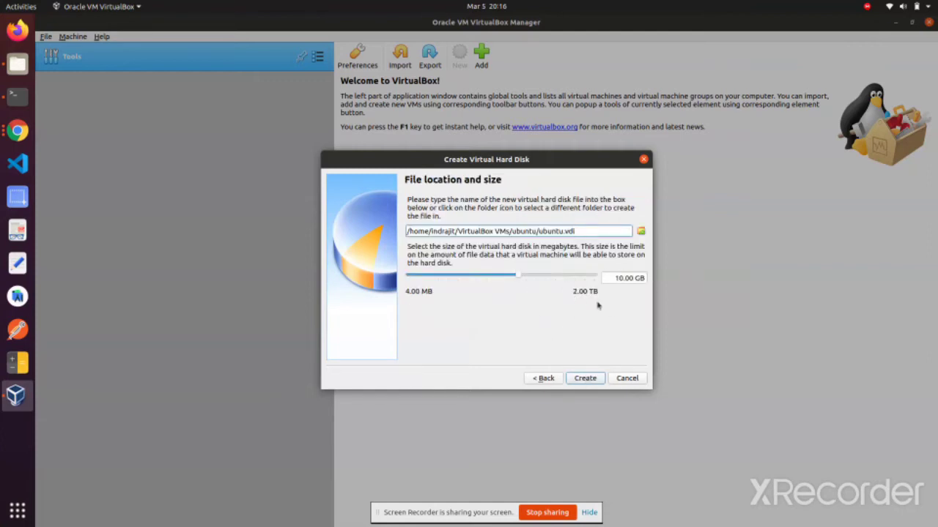
drag(520, 279, 526, 279)
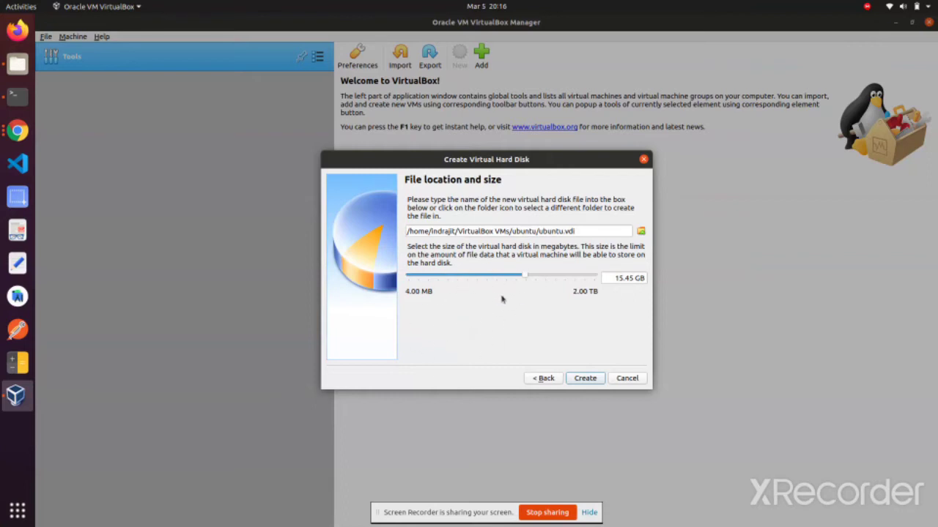
click(584, 379)
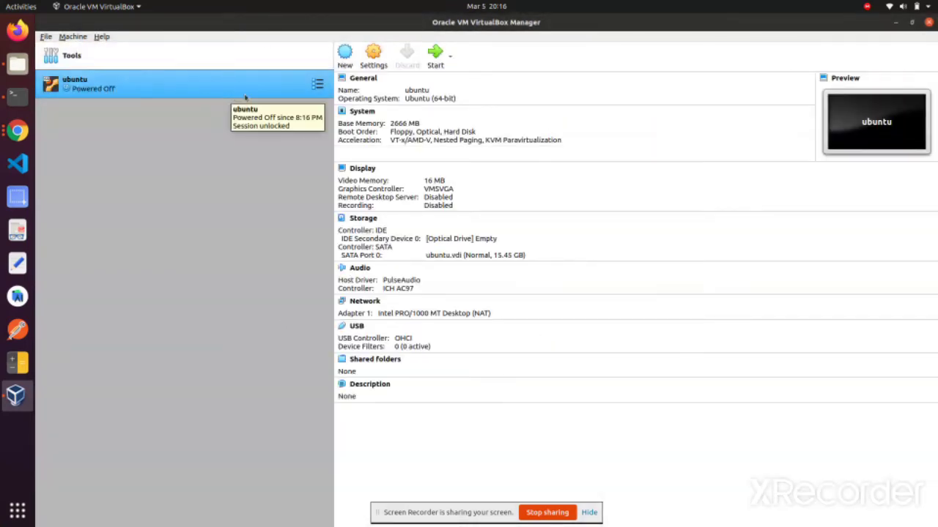
Start the ubuntu virtual machine and browse to ubuntu-20.04.1-desktop-amd64.iso as a start-up disk, leaving the file chooser without adding it
click(435, 55)
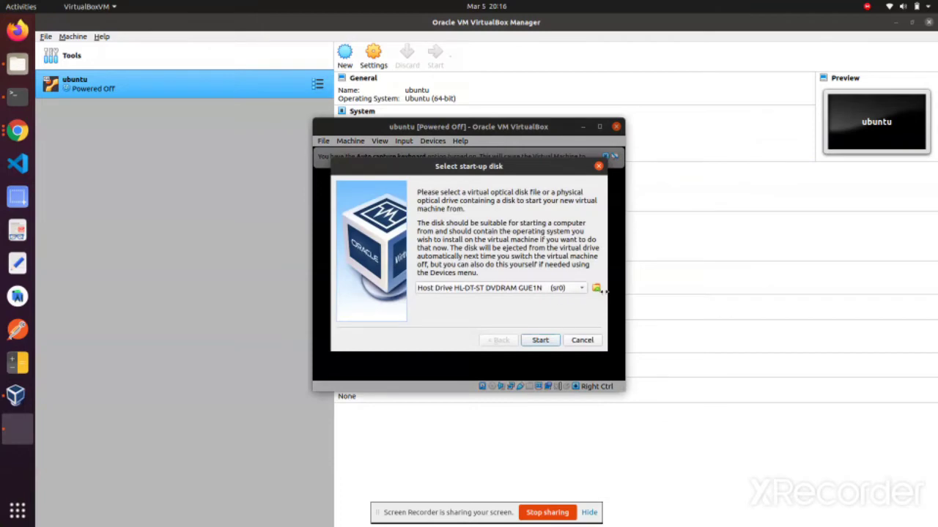
click(596, 288)
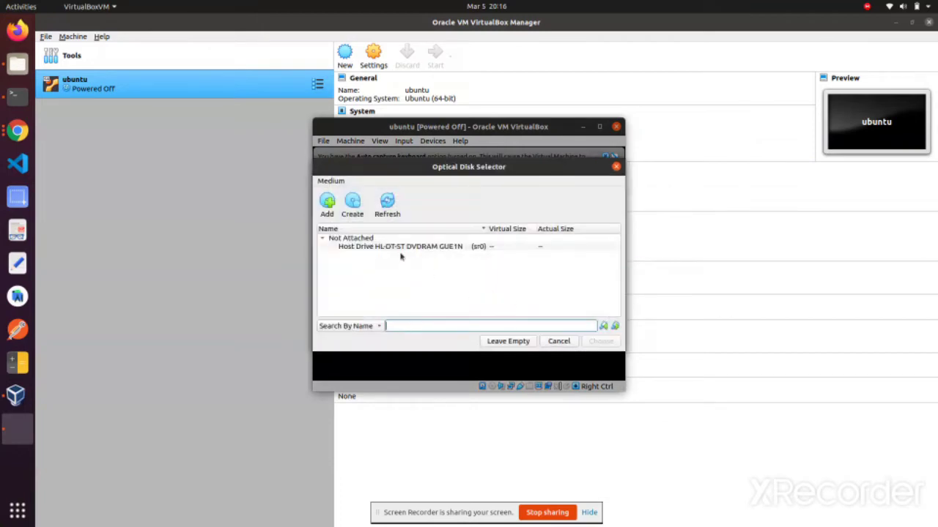
click(327, 205)
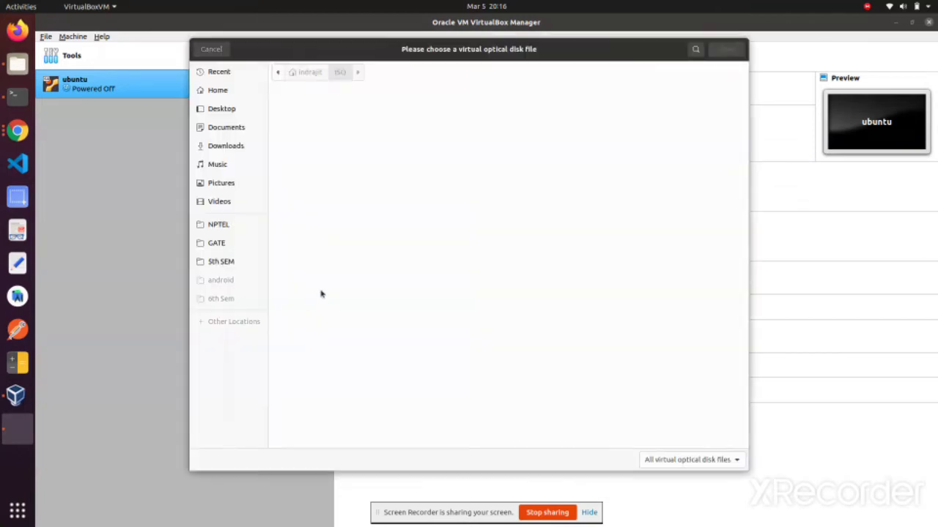
click(344, 113)
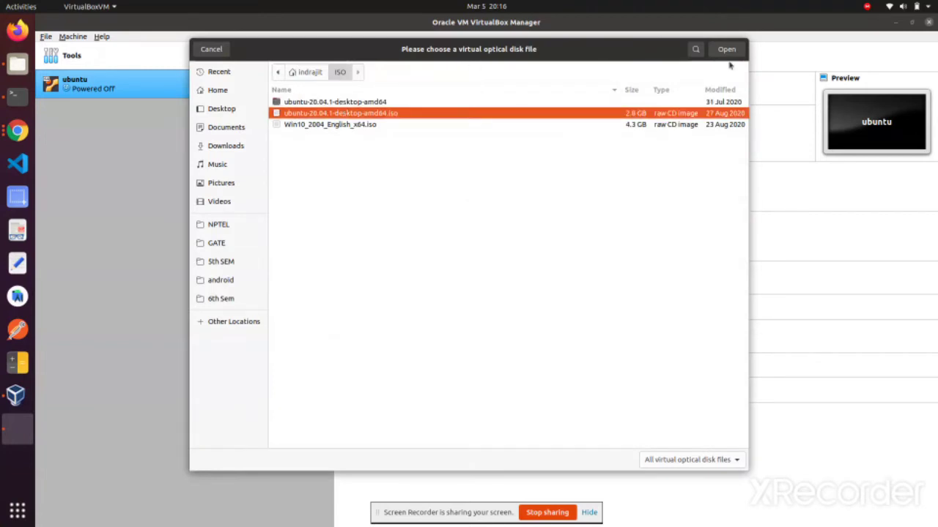
click(198, 51)
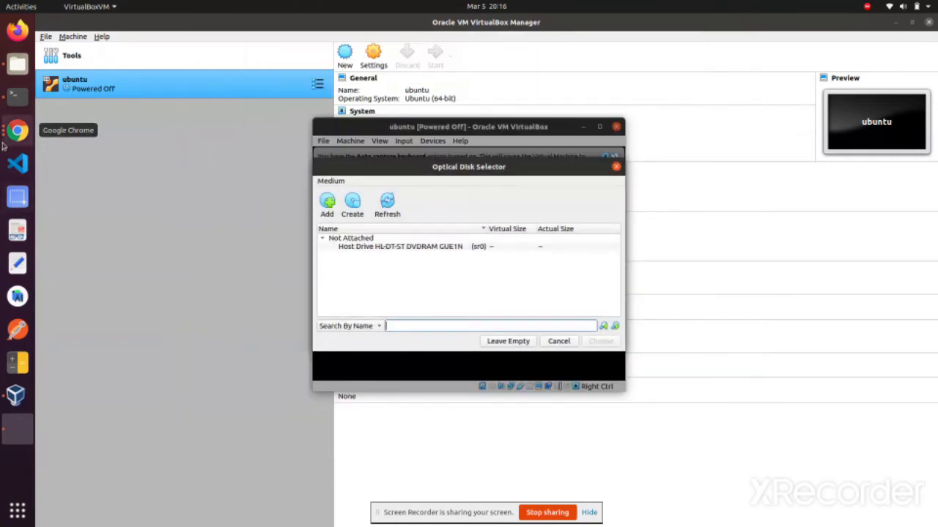
Switch to Chrome, open the Ubuntu downloads page at ubuntu.com/download and accept all trackers
click(17, 130)
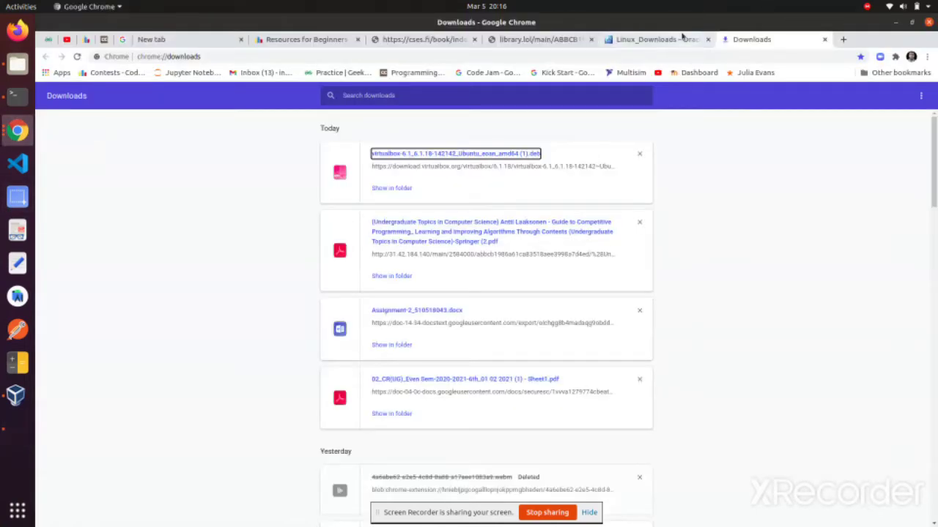
click(654, 38)
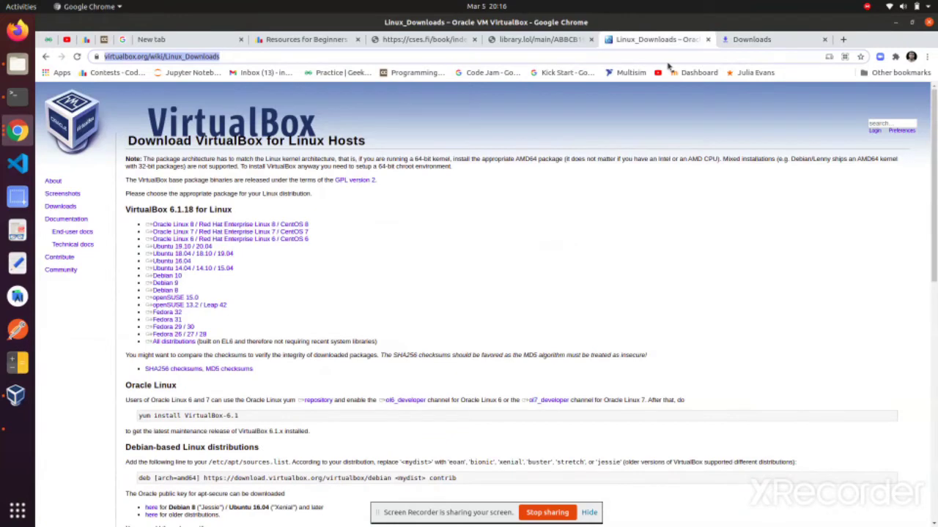
text(ubuntu)
key(Return)
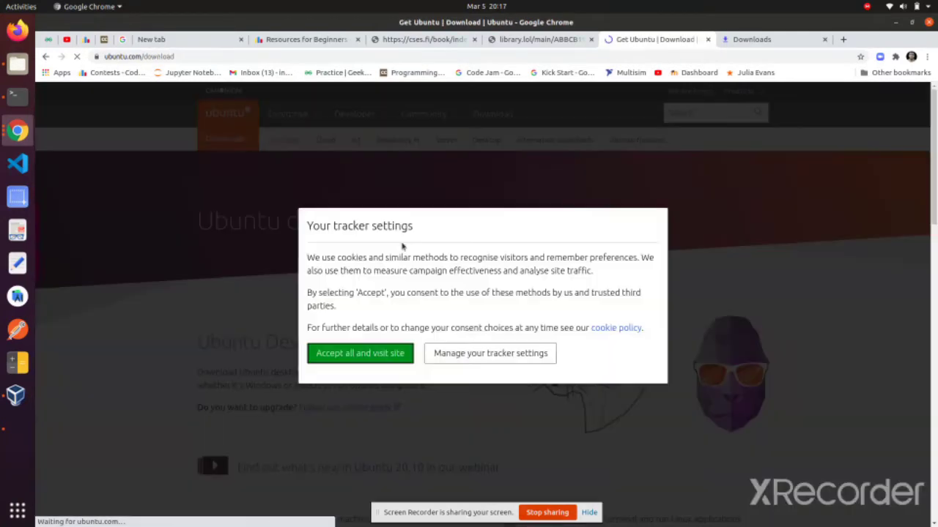
click(371, 358)
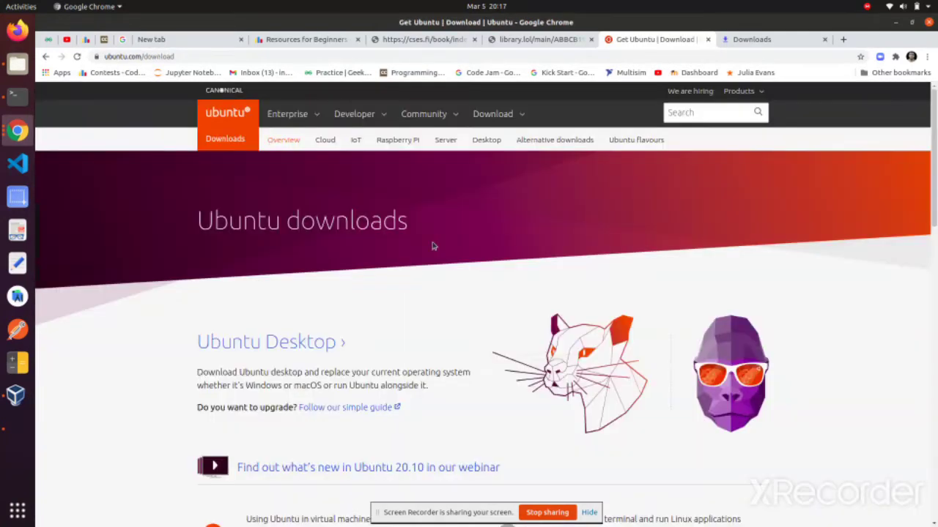
Look over the Ubuntu downloads page, open Ubuntu Desktop and request the Ubuntu 20.04.2.0 LTS download
scroll(357, 313, down, 3)
scroll(357, 314, up, 3)
scroll(357, 313, down, 7)
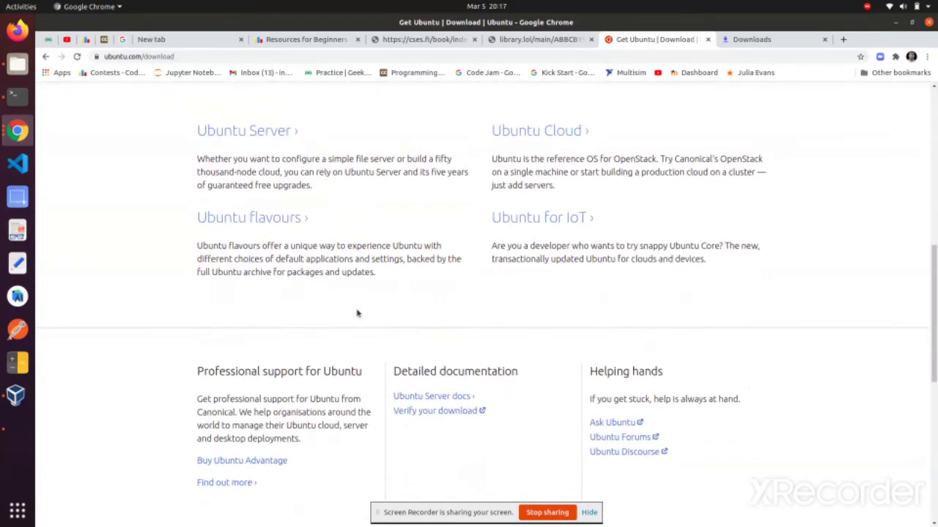
scroll(357, 313, down, 1)
scroll(357, 313, up, 8)
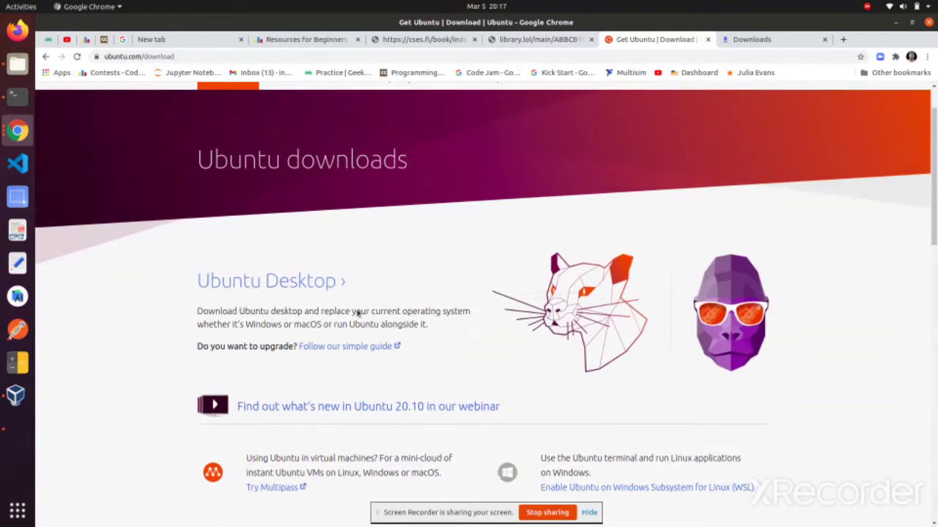
click(298, 279)
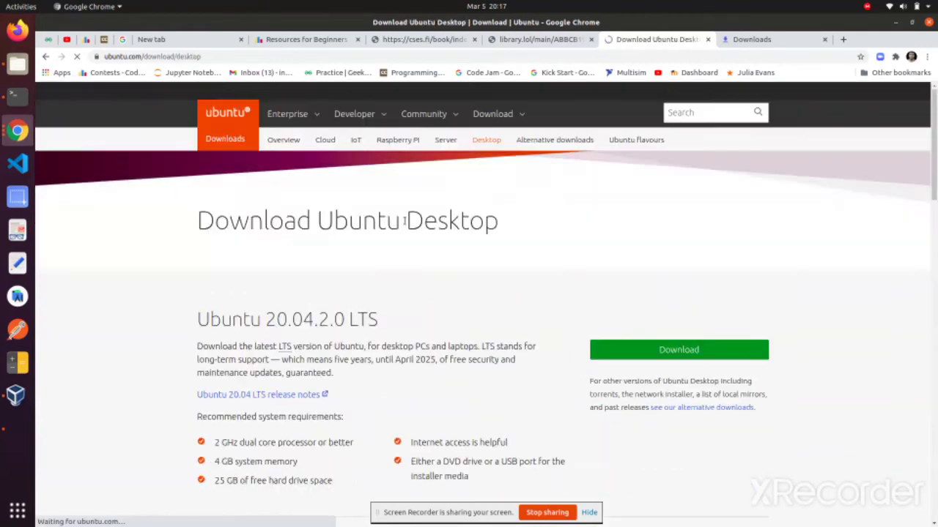
scroll(293, 321, down, 1)
drag(295, 320, 473, 401)
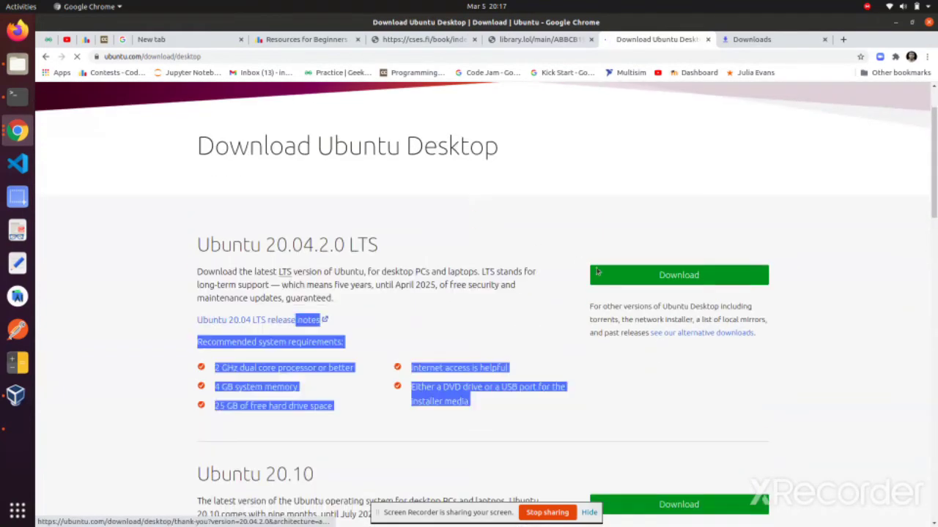
click(661, 281)
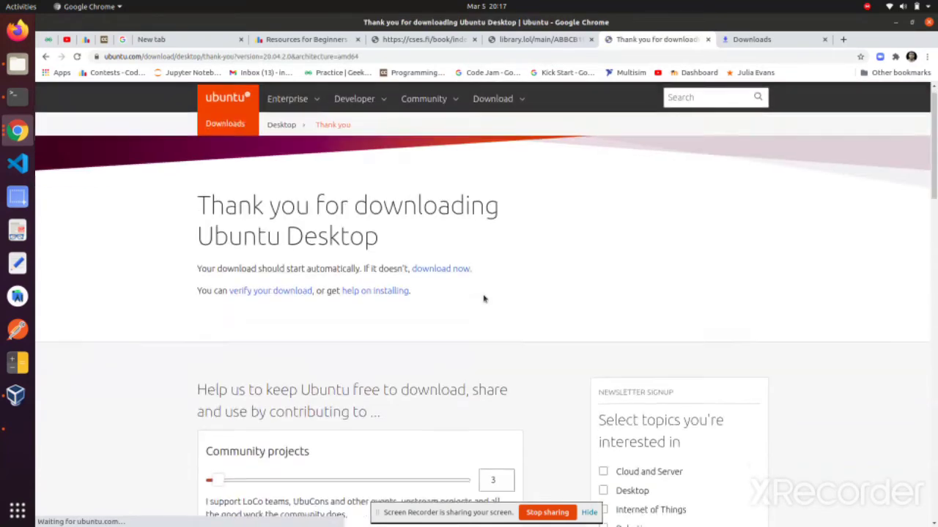
Cancel saving ubuntu-20.04.2.0-desktop-amd64.iso and close the Ubuntu download page
scroll(484, 298, down, 9)
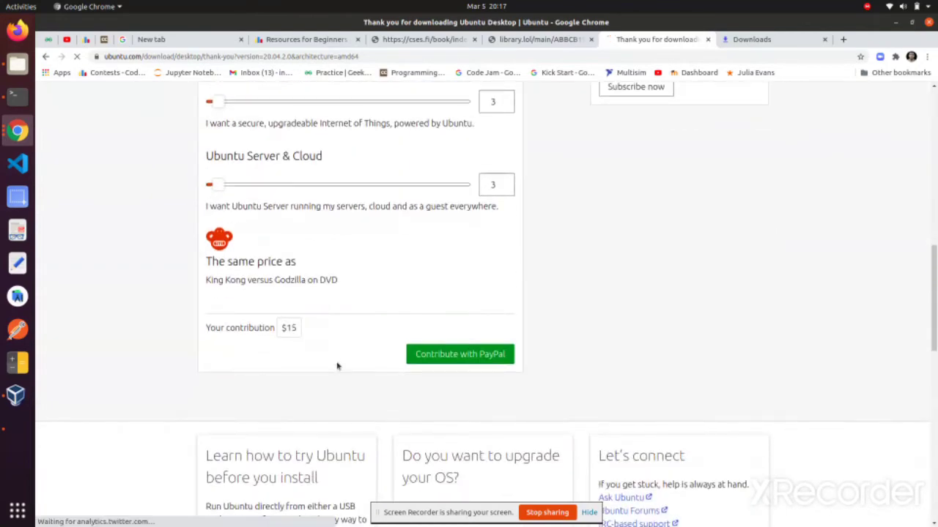
scroll(314, 322, up, 4)
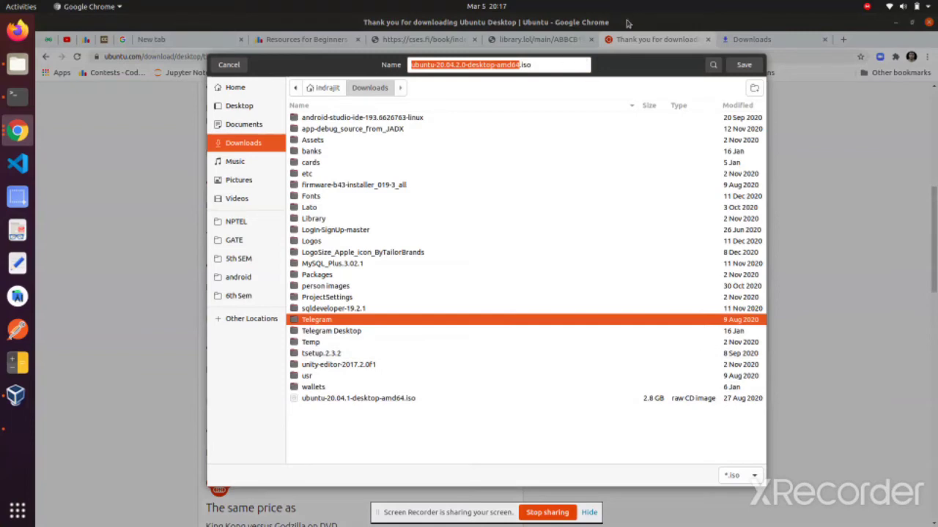
click(229, 65)
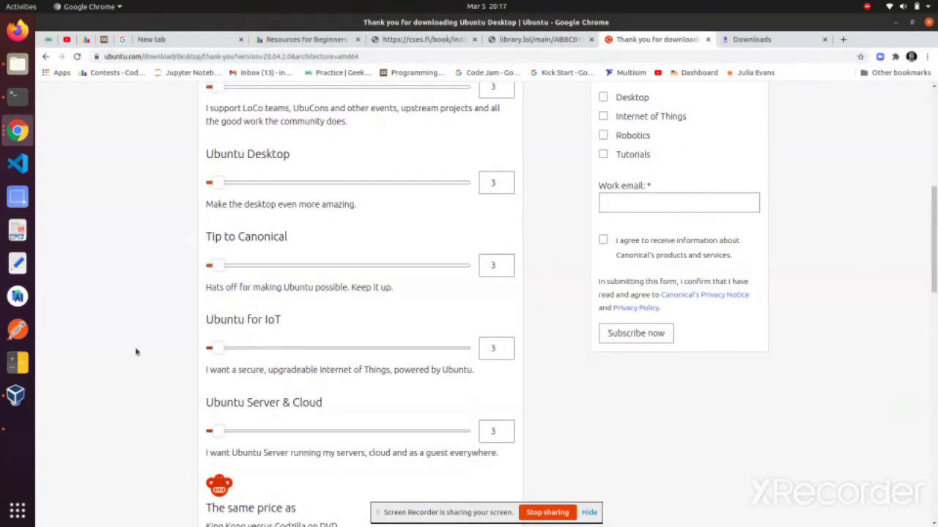
click(707, 40)
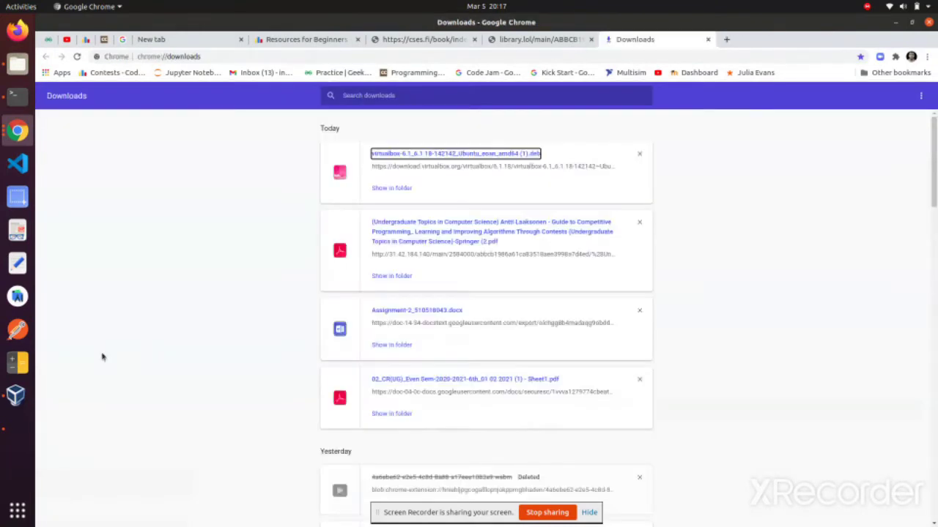
Switch to VirtualBox, add ubuntu-20.04.1-desktop-amd64.iso as the start-up disk and boot the ubuntu machine from it
click(18, 396)
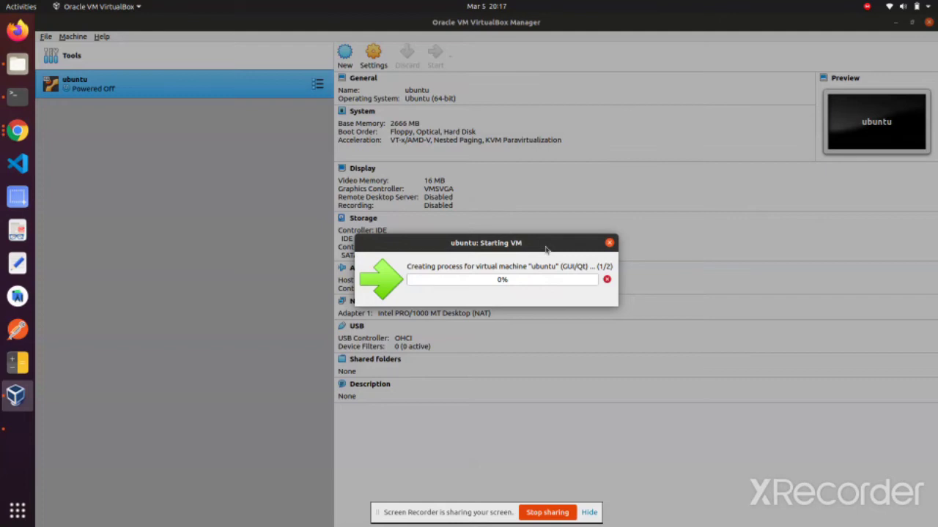
click(607, 245)
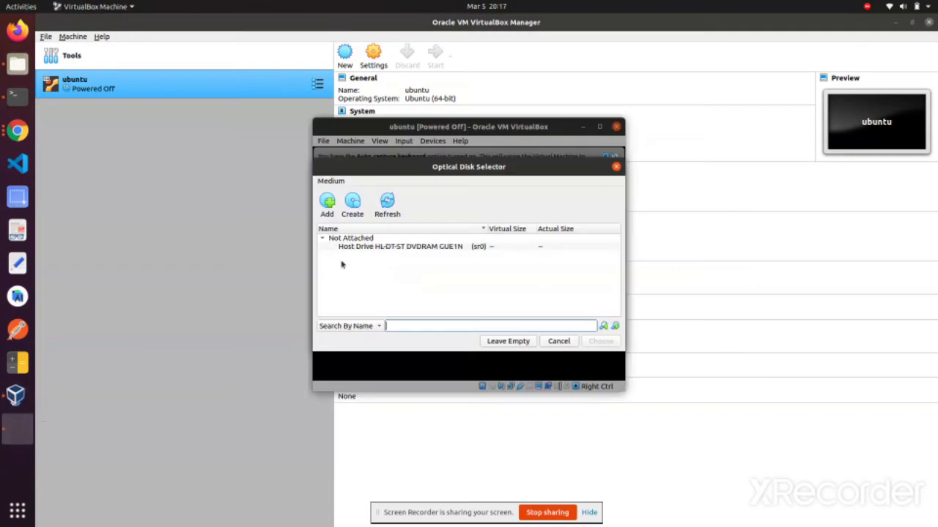
click(327, 202)
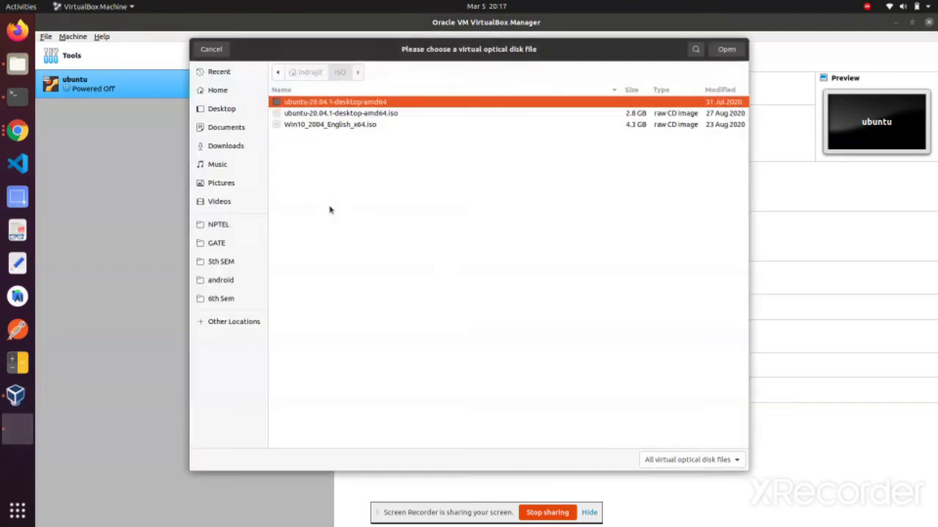
click(434, 114)
key(Return)
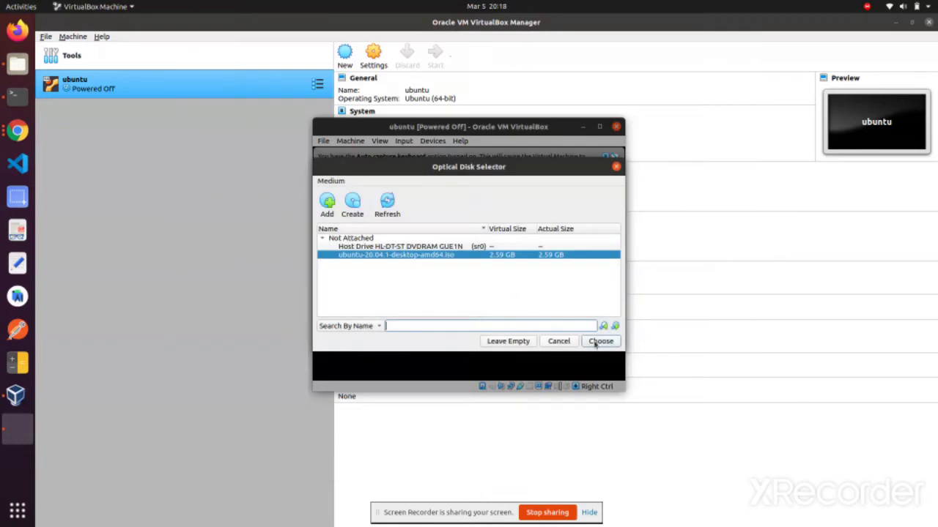
click(594, 342)
click(537, 339)
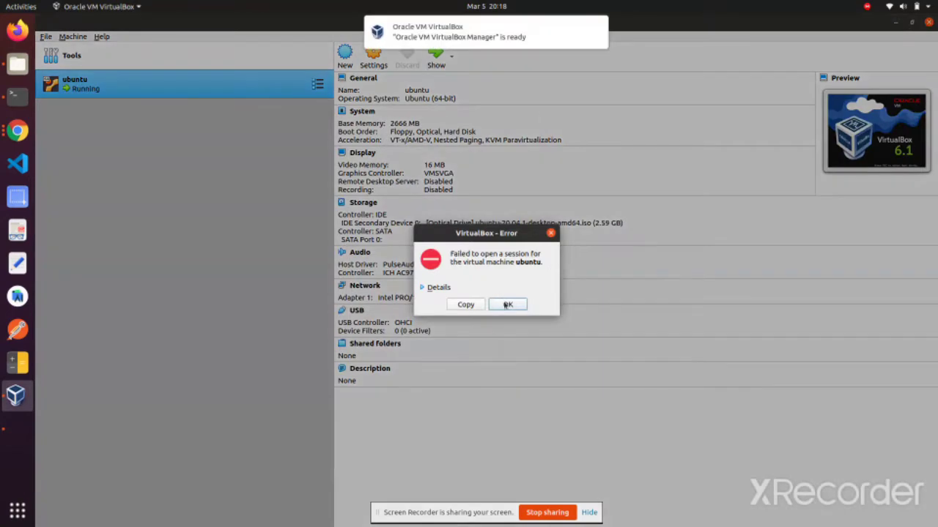
Dismiss the session error, then show the running ubuntu machine in a maximized window
click(507, 305)
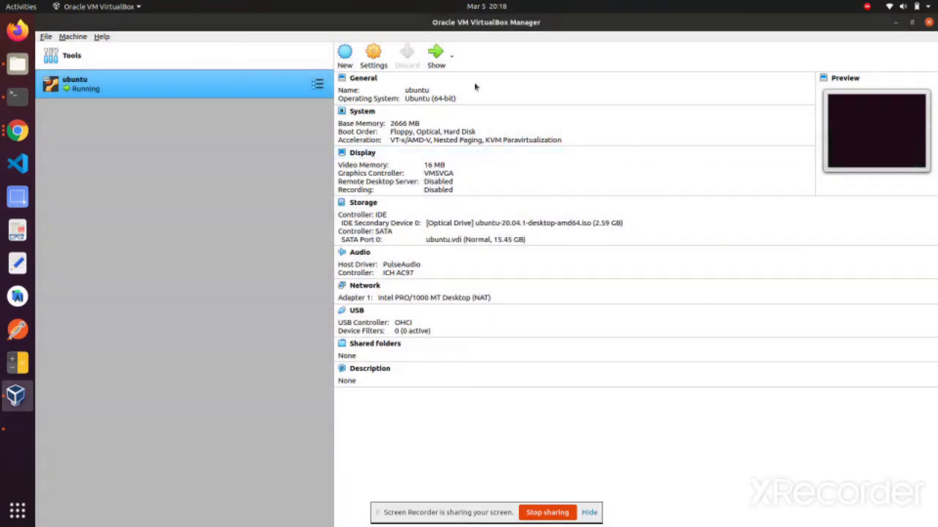
click(437, 66)
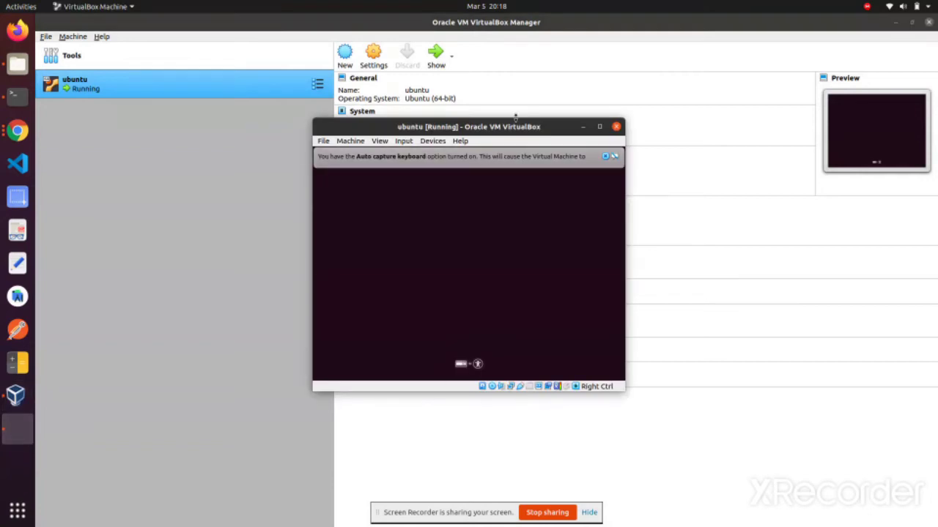
drag(547, 118, 547, 63)
double_click(539, 76)
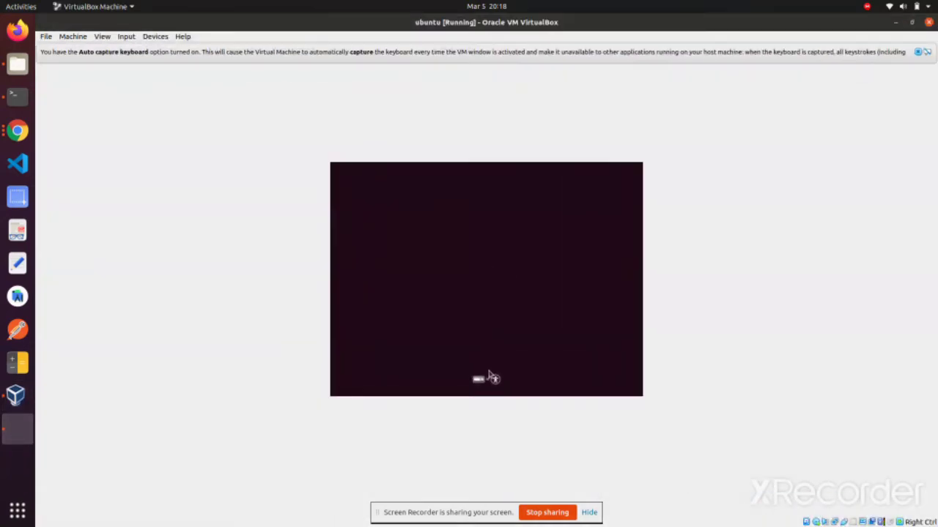
Try full-screen mode for the ubuntu machine, dismissing its keyboard and mouse pointer notices before returning to windowed mode
key(Control_R+f)
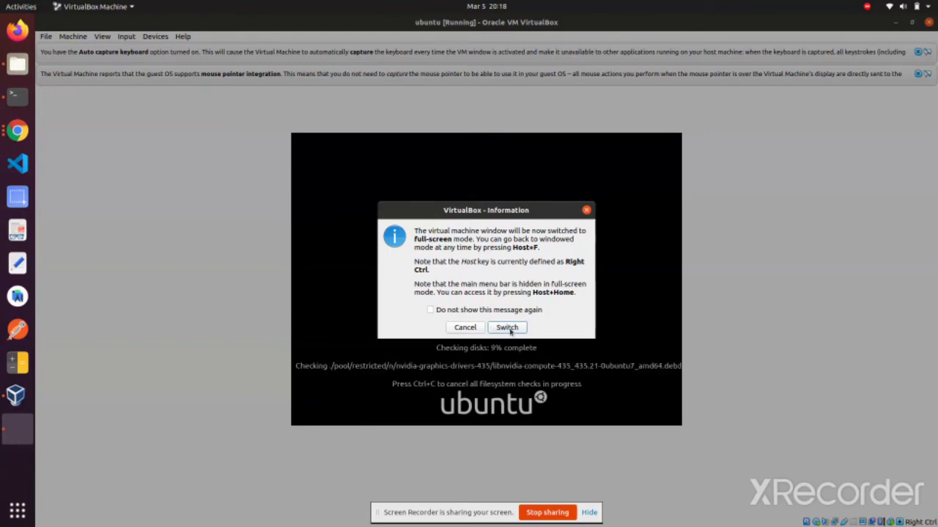
click(506, 328)
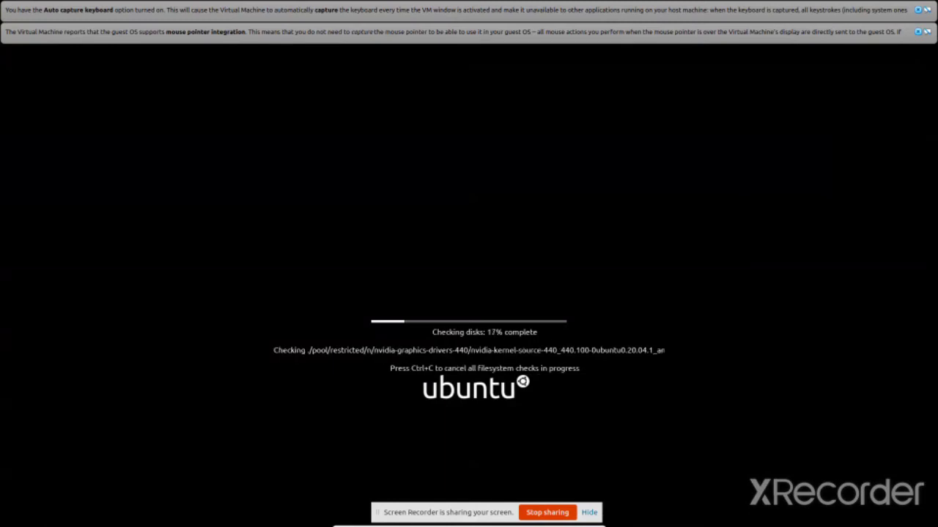
click(917, 32)
click(917, 9)
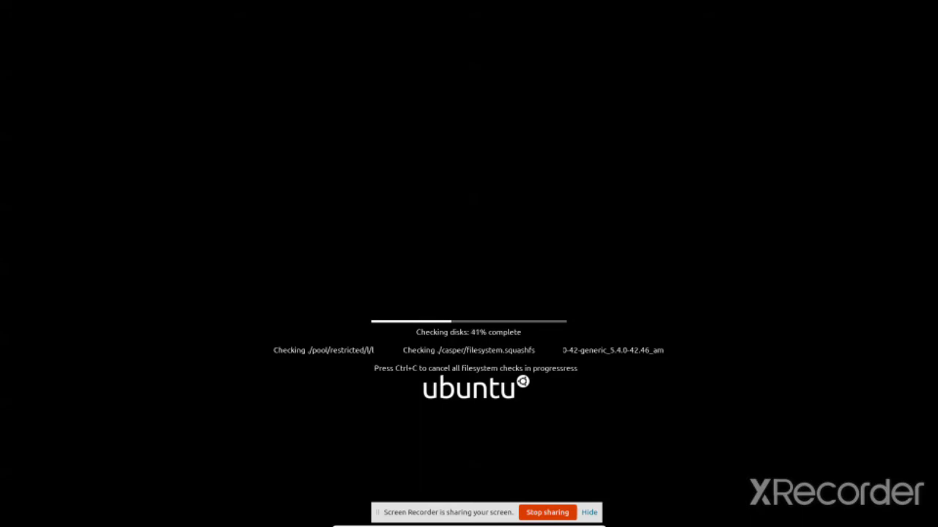
key(ctrl+f)
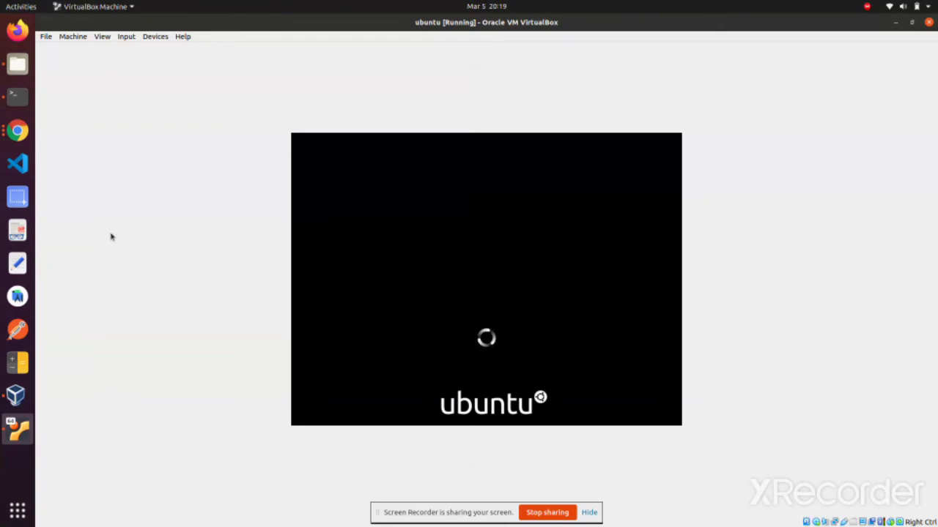
click(22, 132)
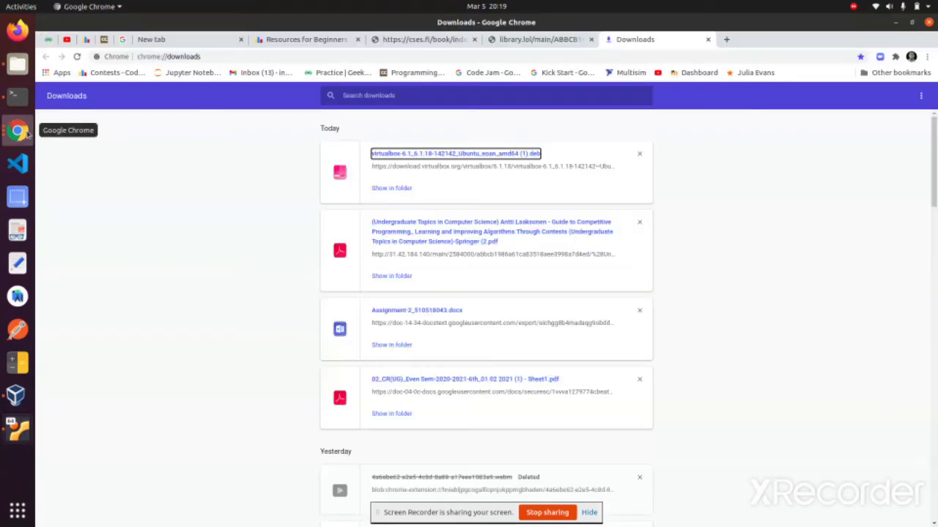
click(19, 131)
click(102, 153)
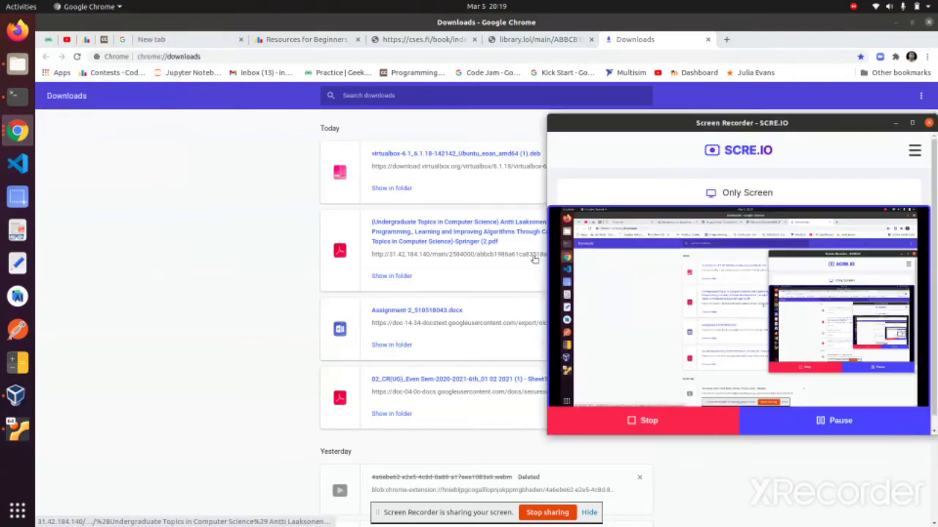
click(819, 431)
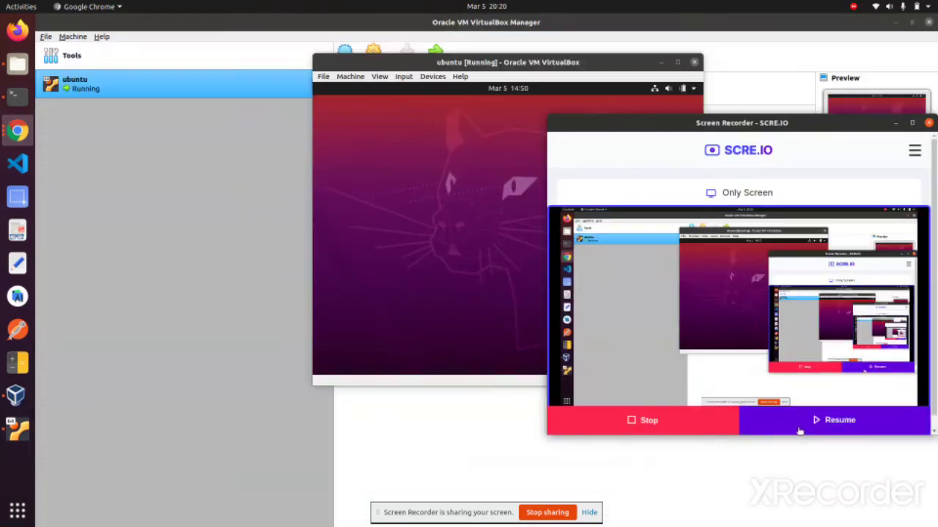
click(797, 430)
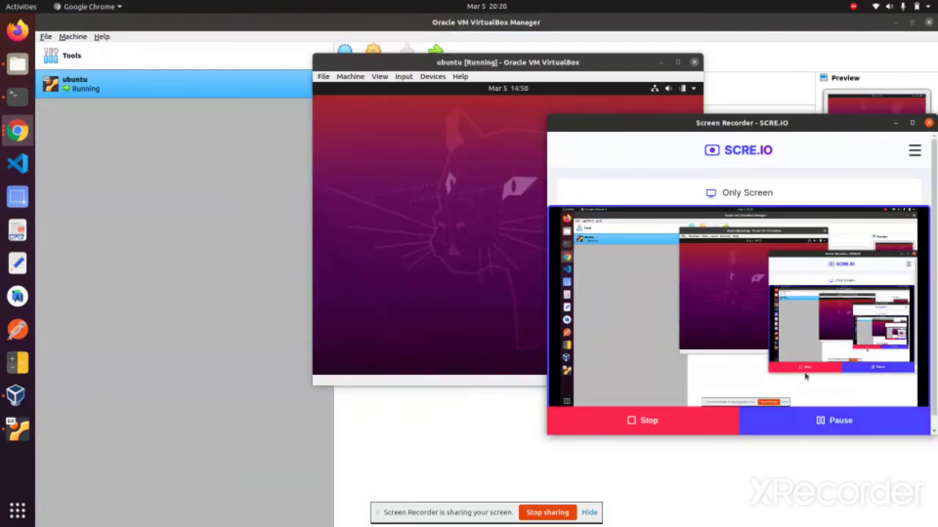
click(529, 64)
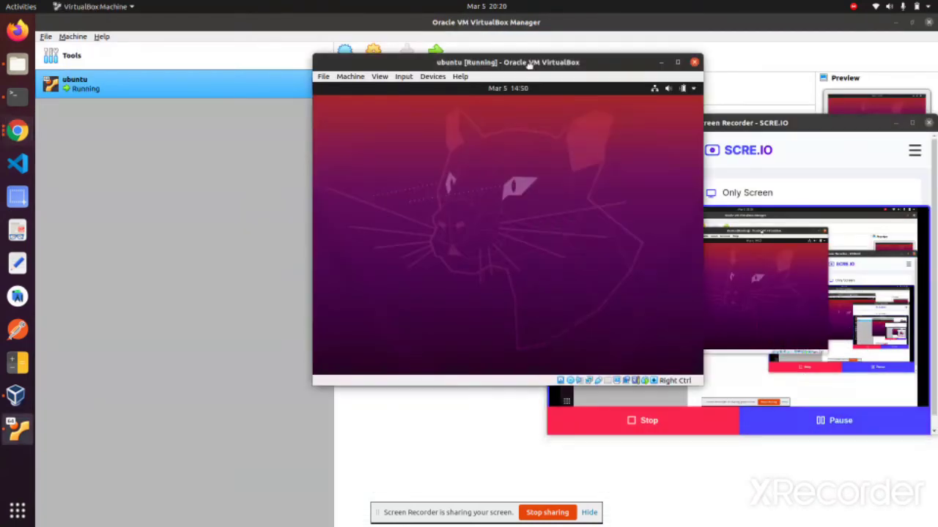
click(894, 122)
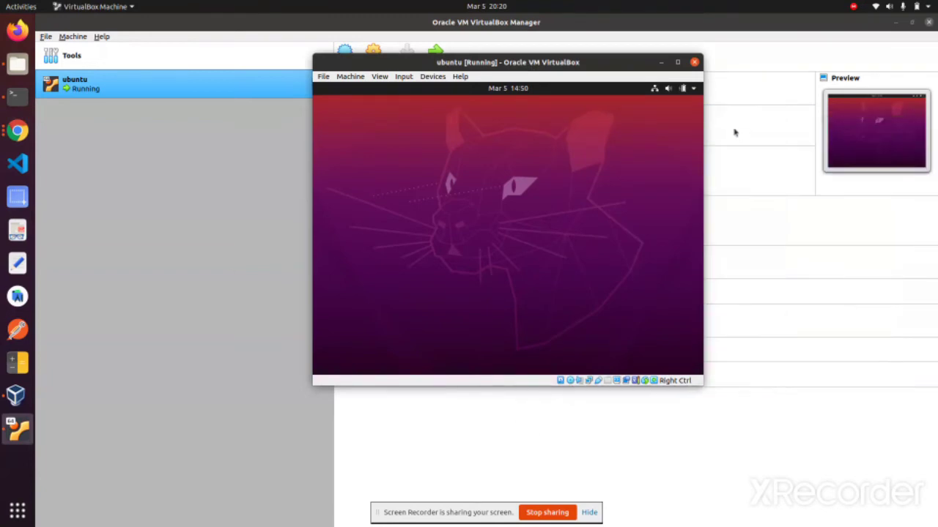
Maximize the ubuntu machine's window and begin the Ubuntu installation in English
drag(578, 69, 572, 157)
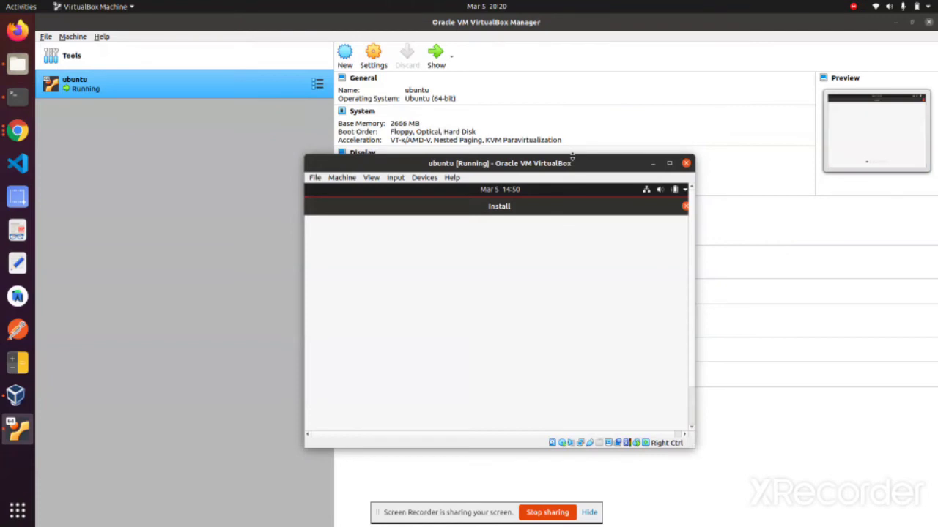
double_click(560, 165)
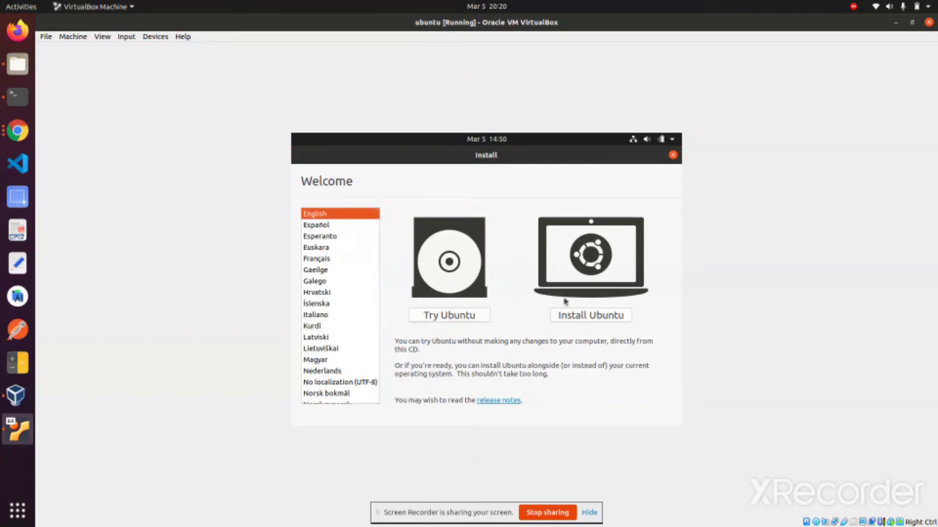
click(593, 319)
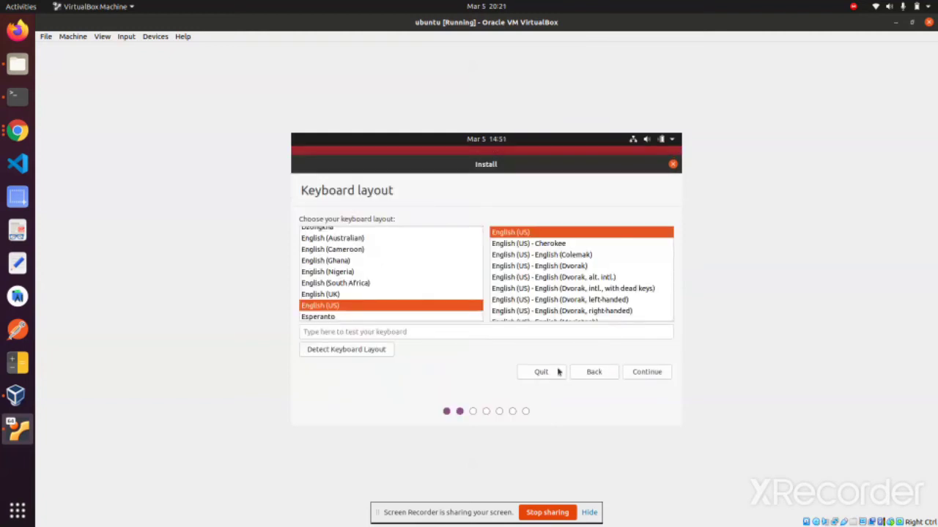
Test and accept the English (US) keyboard layout, and proceed with a normal installation that downloads updates while installing
click(619, 331)
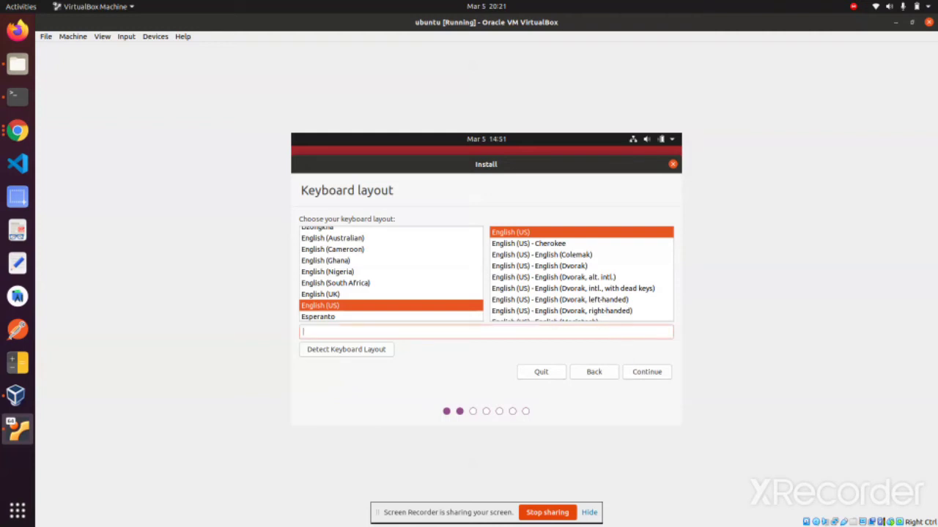
text(nfnkfnfnfn)
click(648, 372)
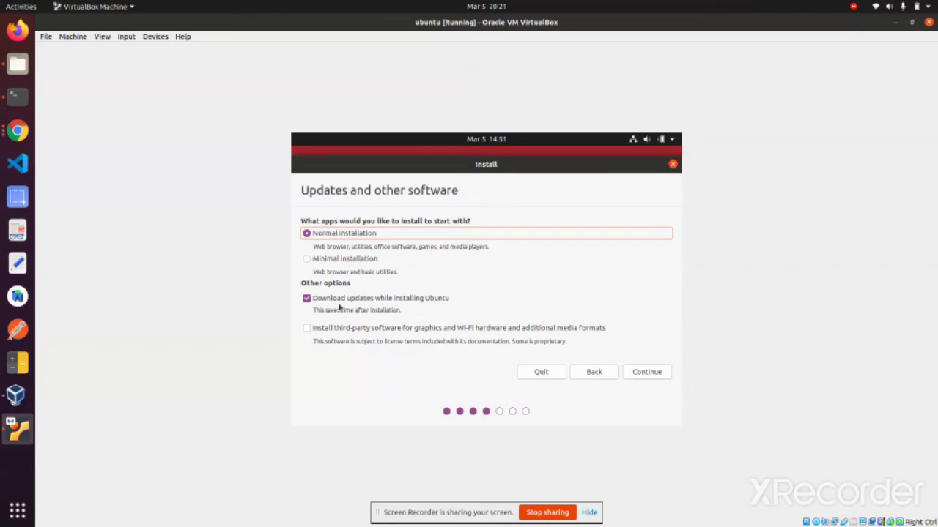
click(647, 371)
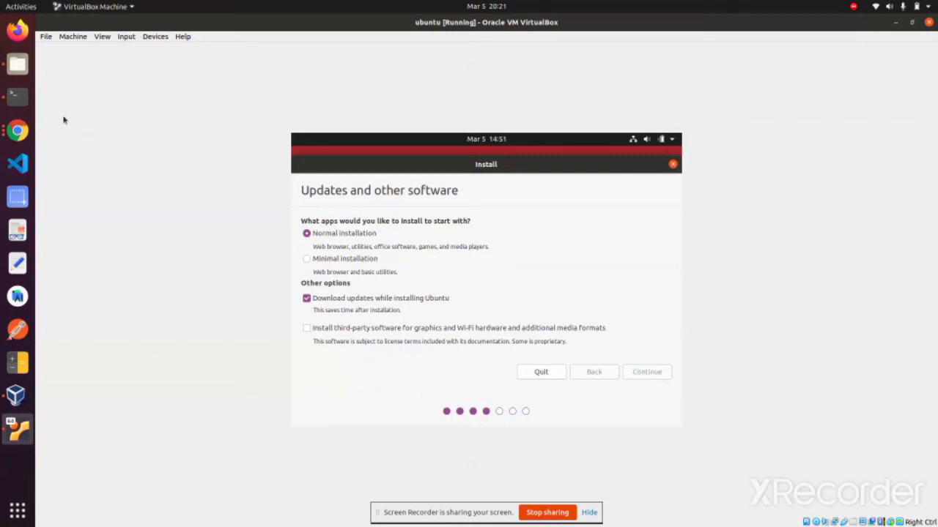
click(17, 131)
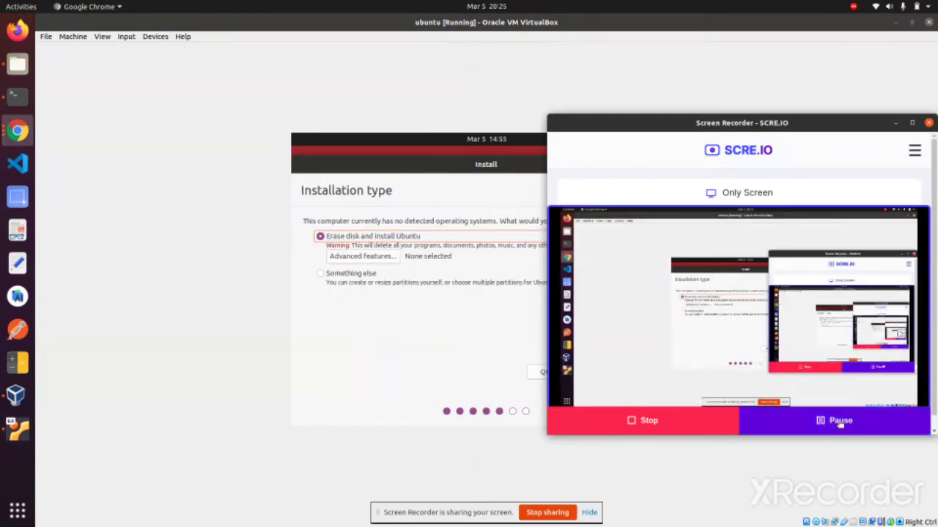
click(783, 475)
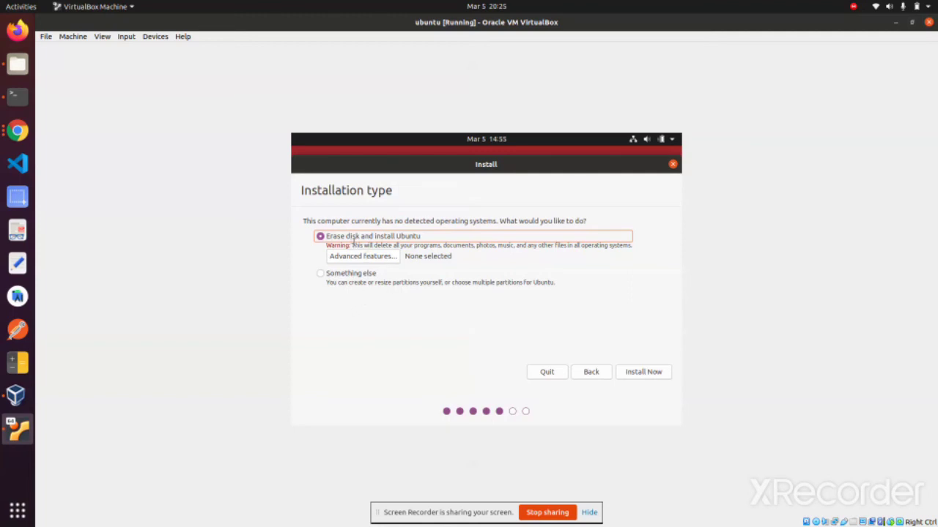
Examine the data-loss warning under the option to erase the disk and install Ubuntu
drag(354, 244, 631, 244)
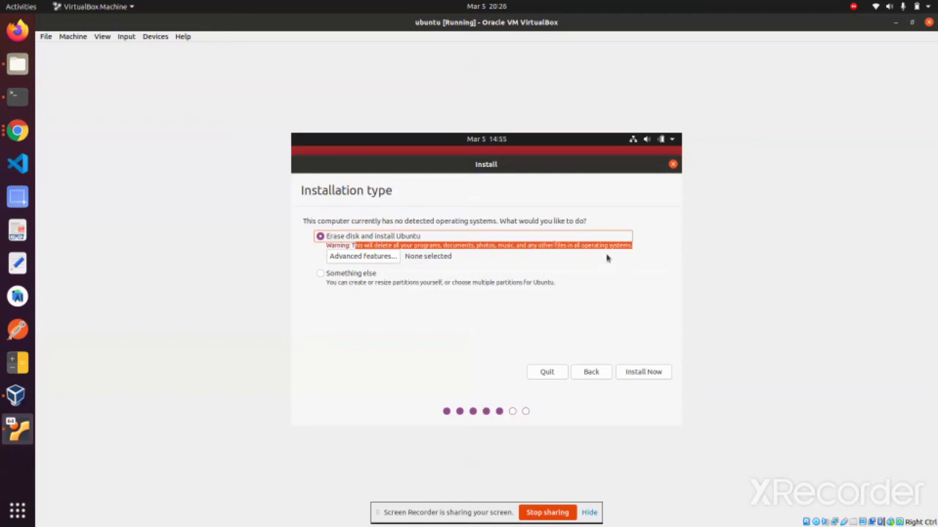
triple_click(512, 249)
click(556, 245)
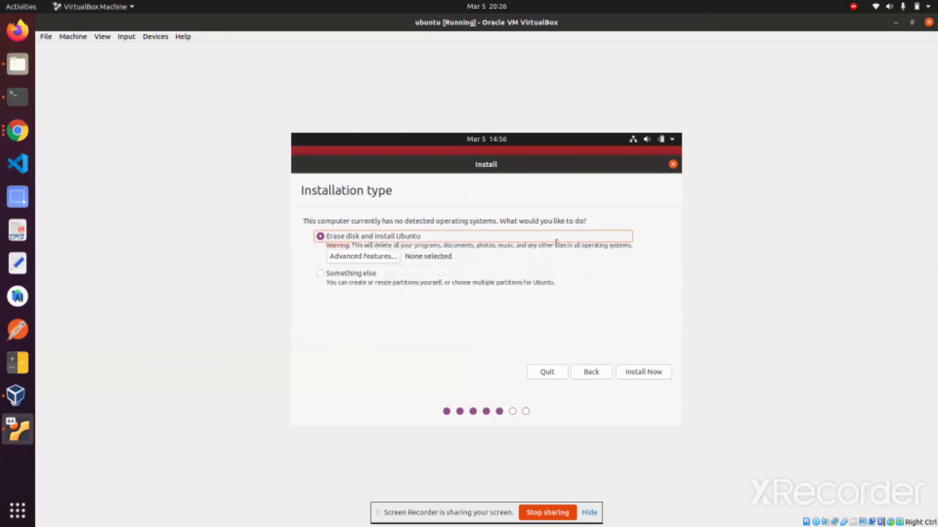
triple_click(603, 247)
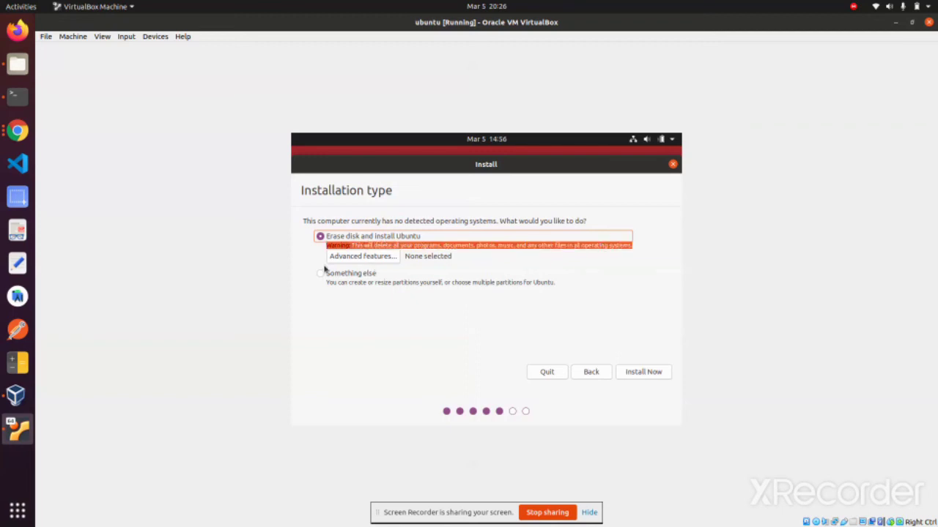
double_click(616, 245)
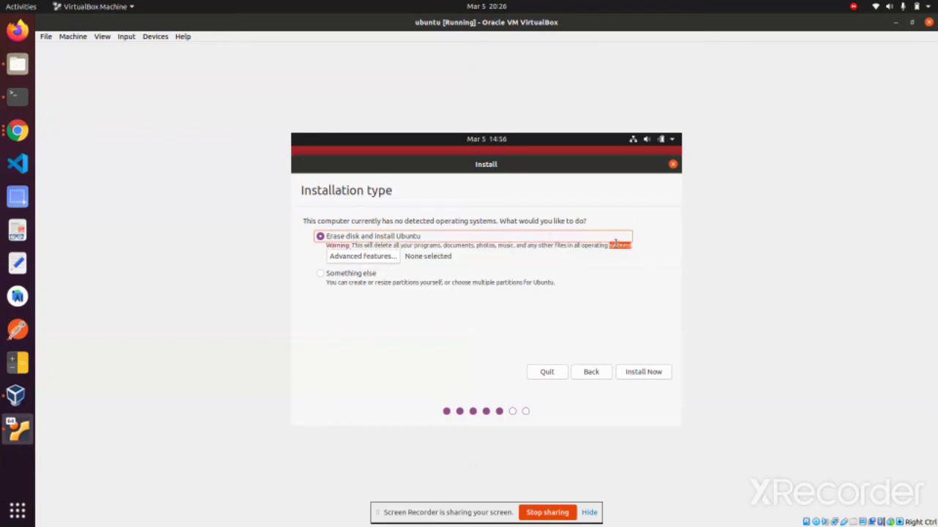
click(616, 243)
click(616, 243)
triple_click(629, 248)
click(629, 248)
double_click(621, 246)
Start the installation with the disk-erasing option and approve writing the listed partition changes to the virtual disk
click(643, 373)
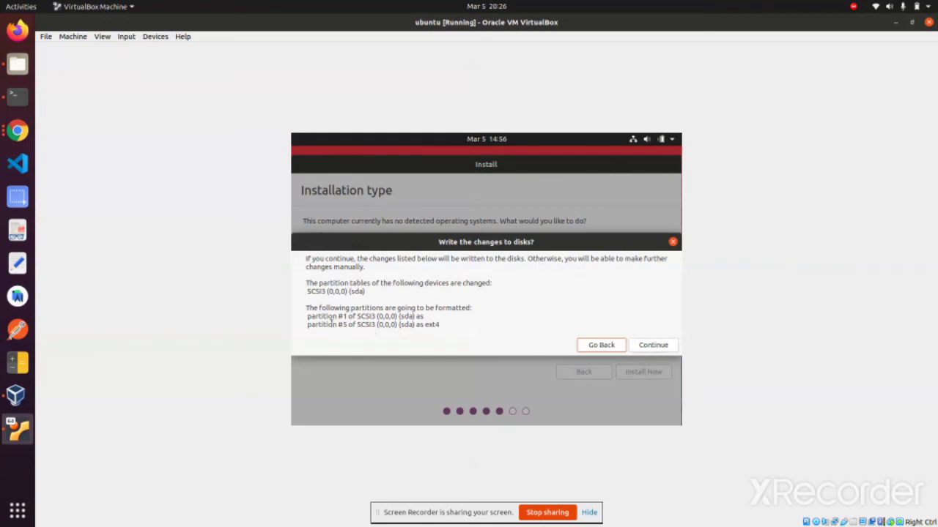
drag(331, 320, 566, 287)
click(565, 287)
click(663, 346)
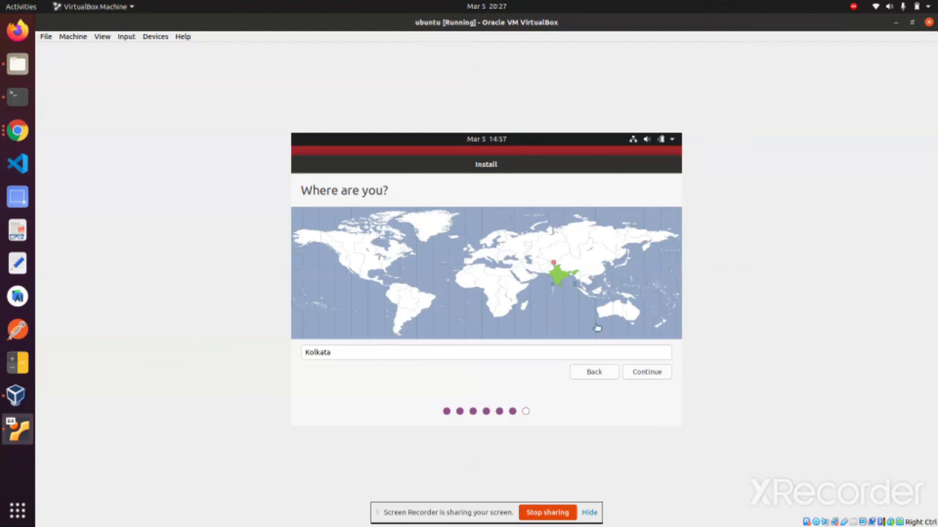
Accept Kolkata as the location and enter the user's name, keeping the suggested computer name and username
click(656, 374)
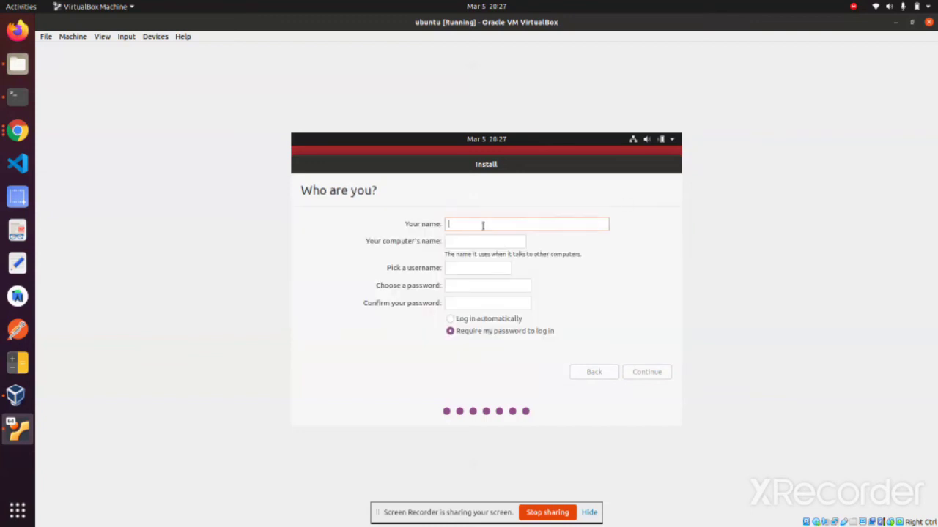
text(indrajit)
key(Tab)
key(Tab)
key(Tab)
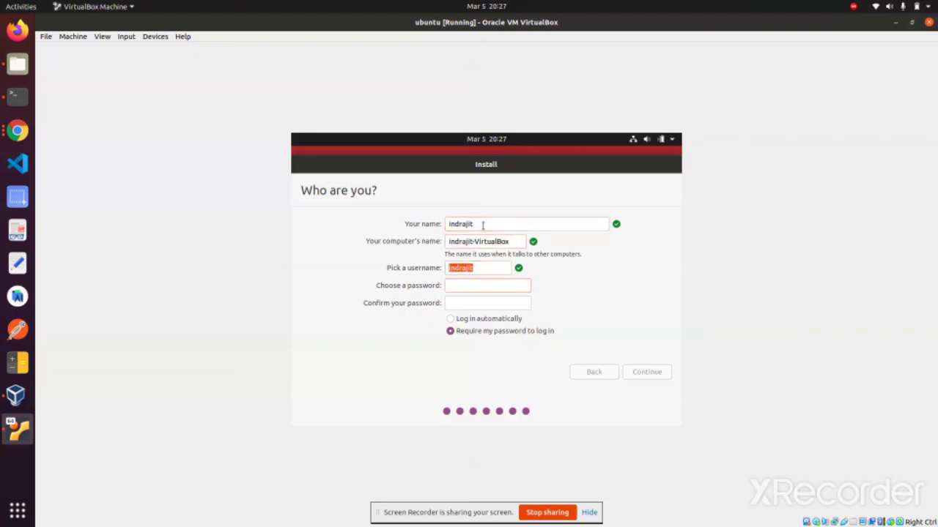
Enter and confirm the account password, then choose automatic login and proceed with the installation
text(•••••••••)
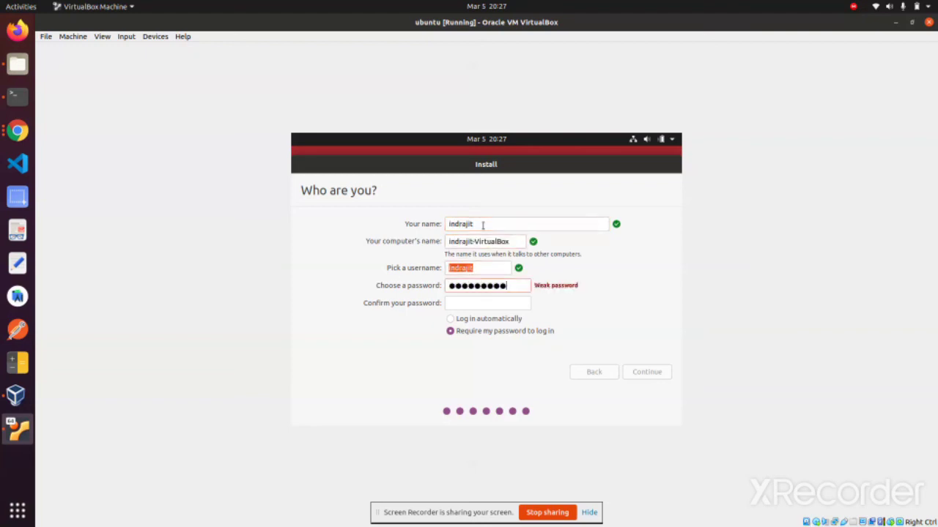
text(•••••••••)
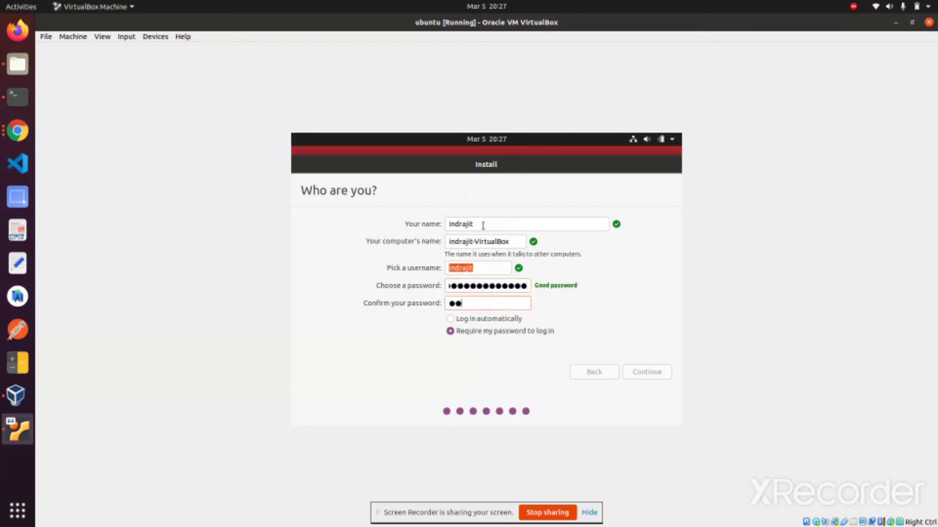
text(••••••••)
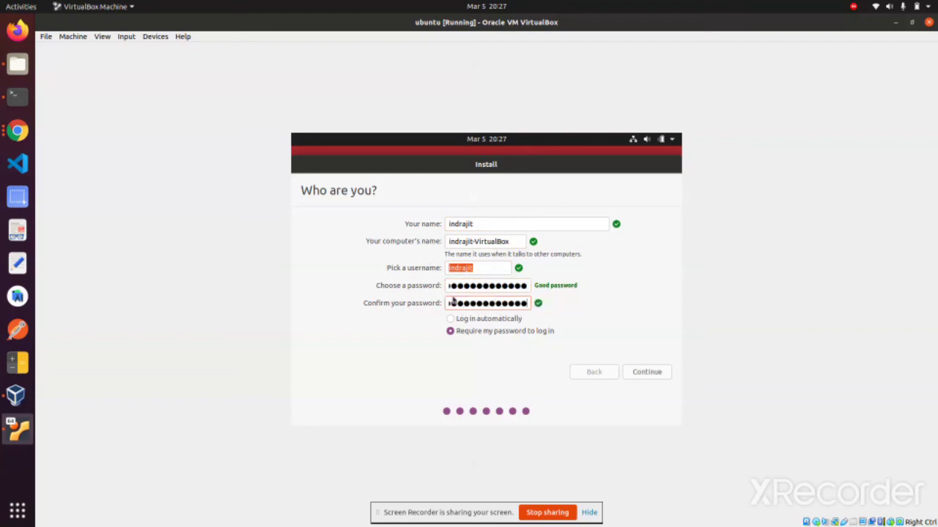
click(464, 321)
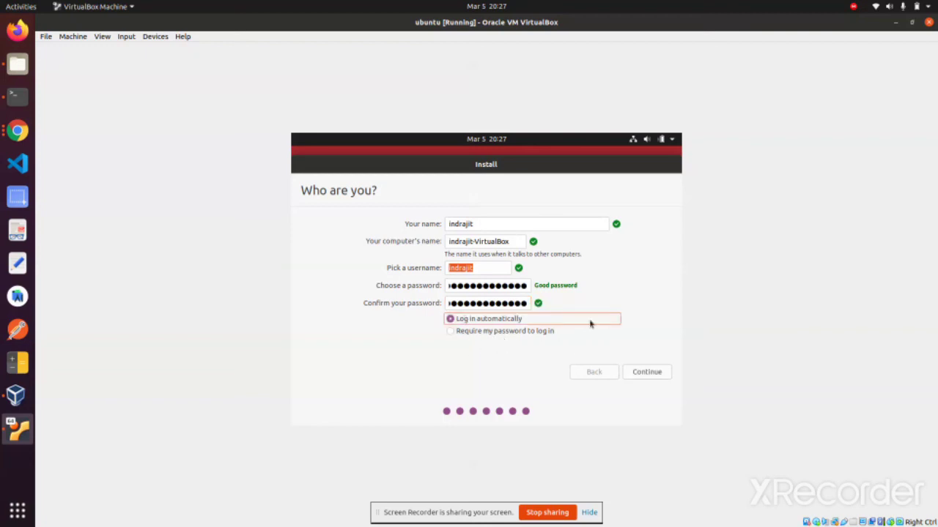
click(656, 373)
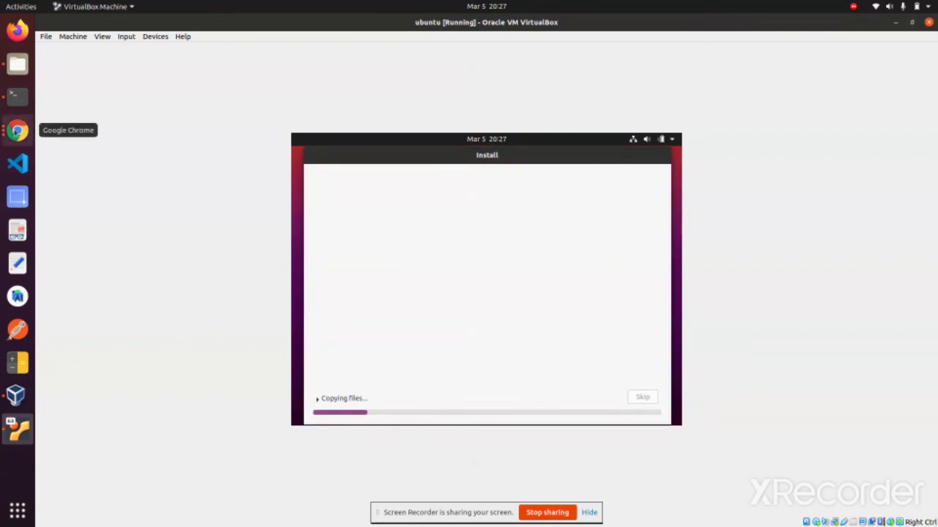
click(17, 130)
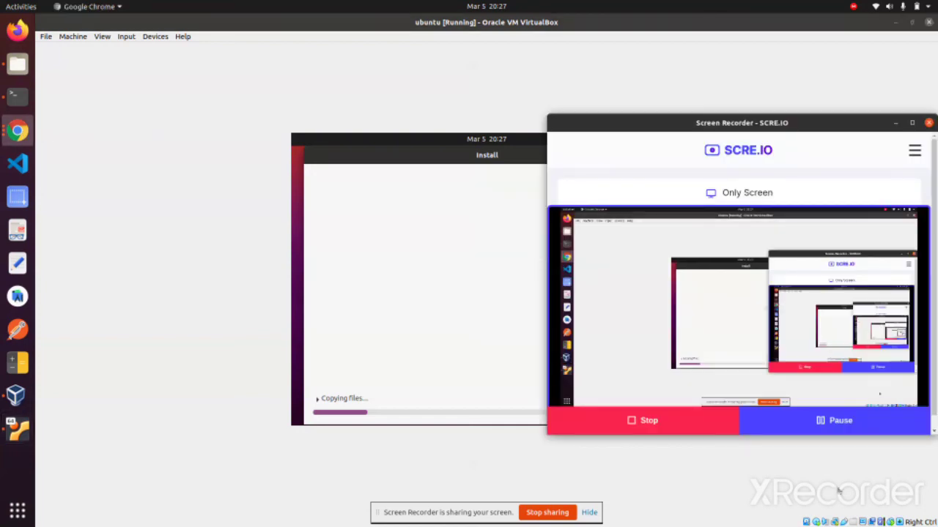